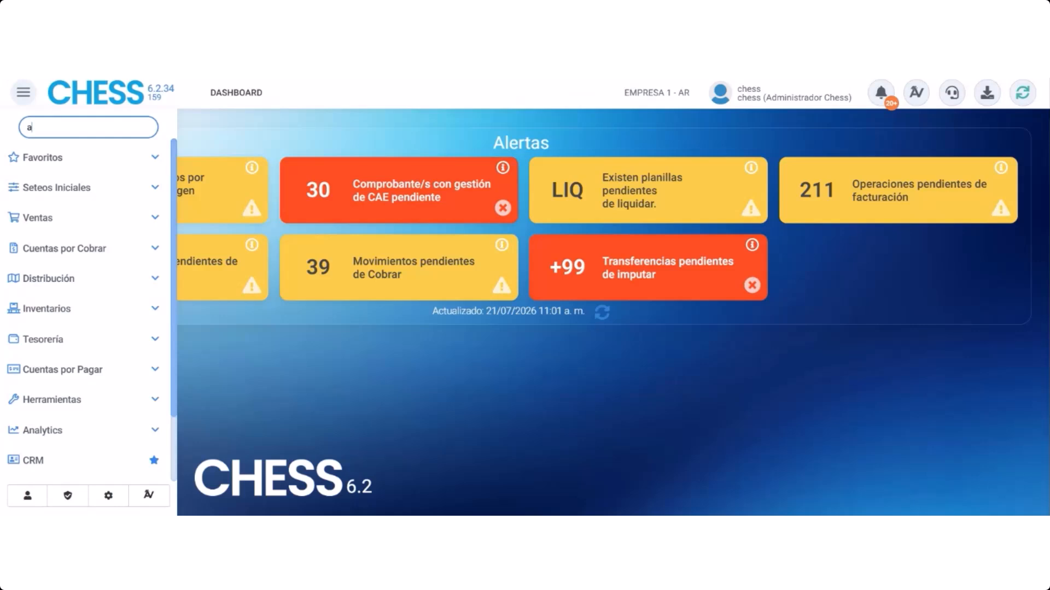
Open the Artículos (SKUs) master, search for product 30790 and open it for editing
text(rt)
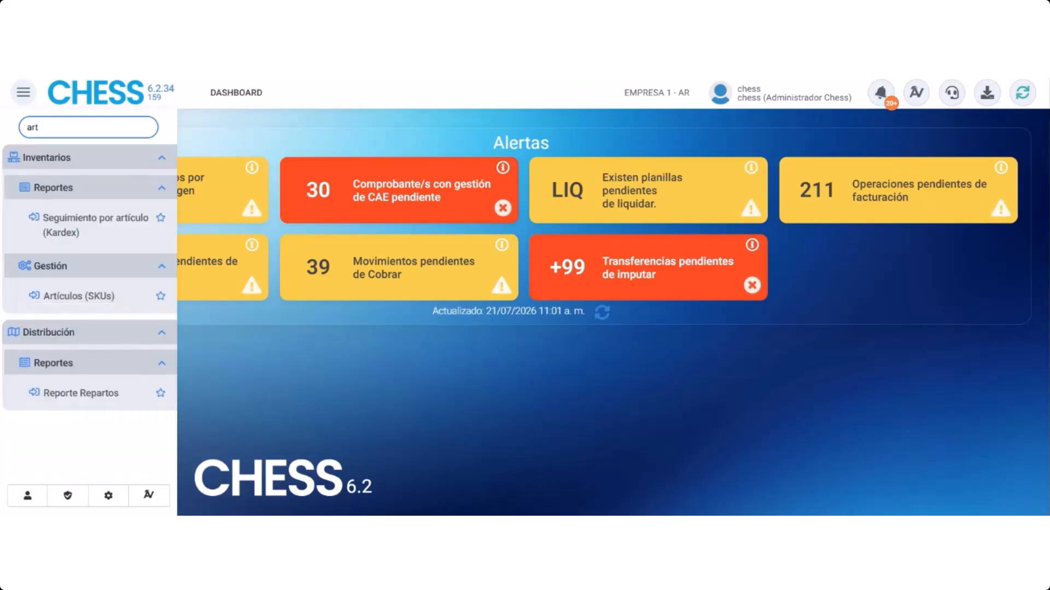
click(79, 296)
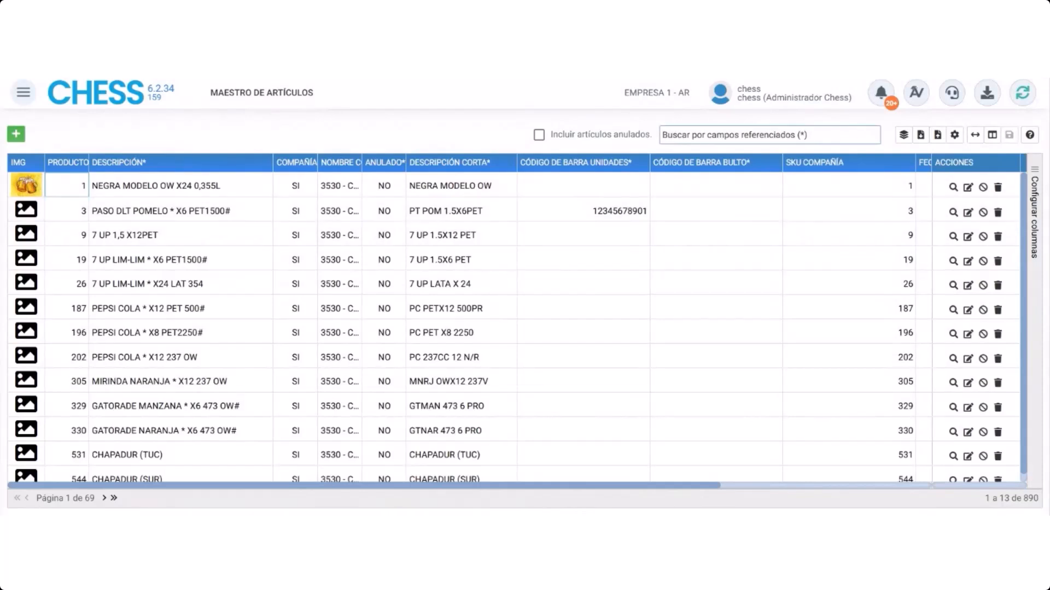
click(765, 135)
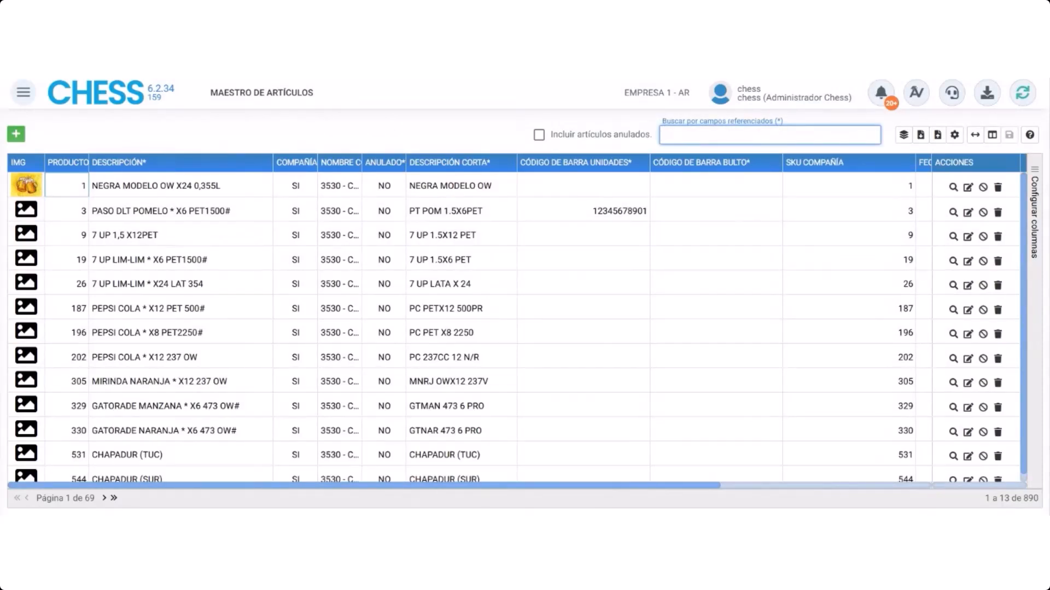
text(30790)
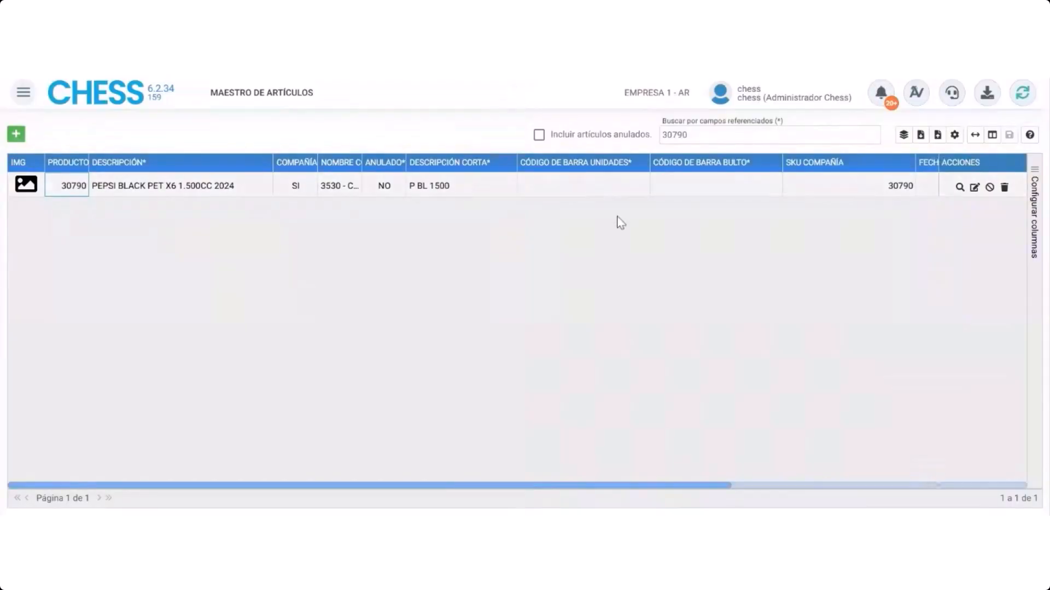
click(974, 188)
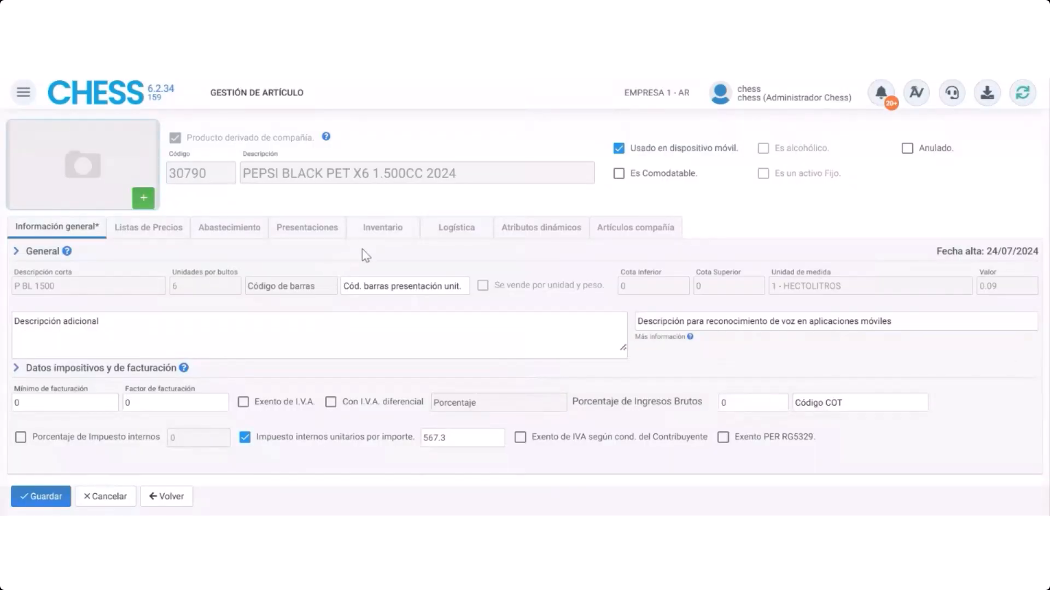
Review the article's inventory settings, examining the Frescura lot-tracking block days and the help for Órdenes de pedido
click(383, 229)
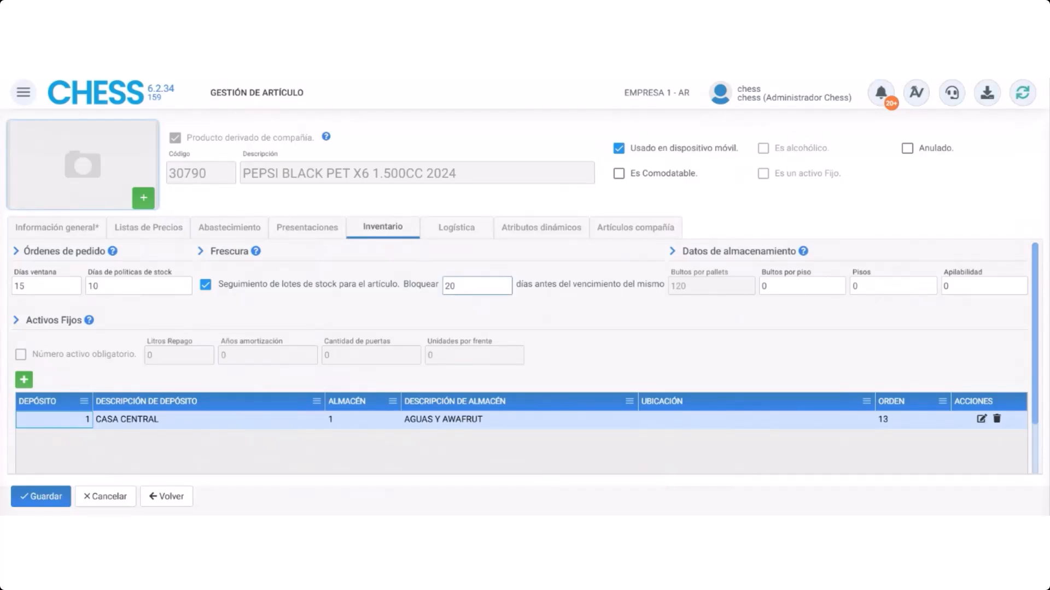
drag(456, 286, 445, 286)
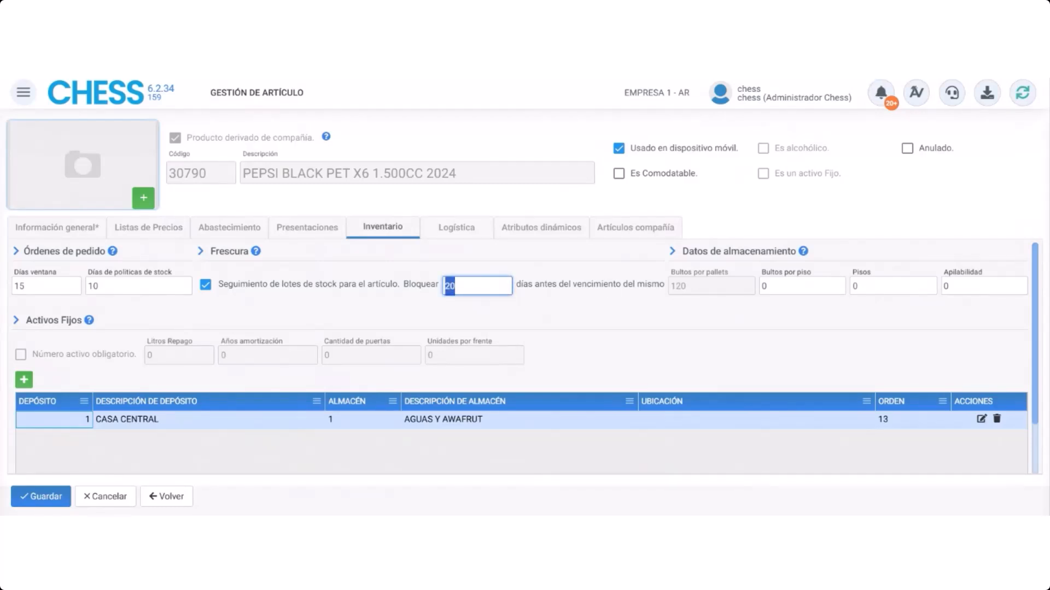
click(494, 318)
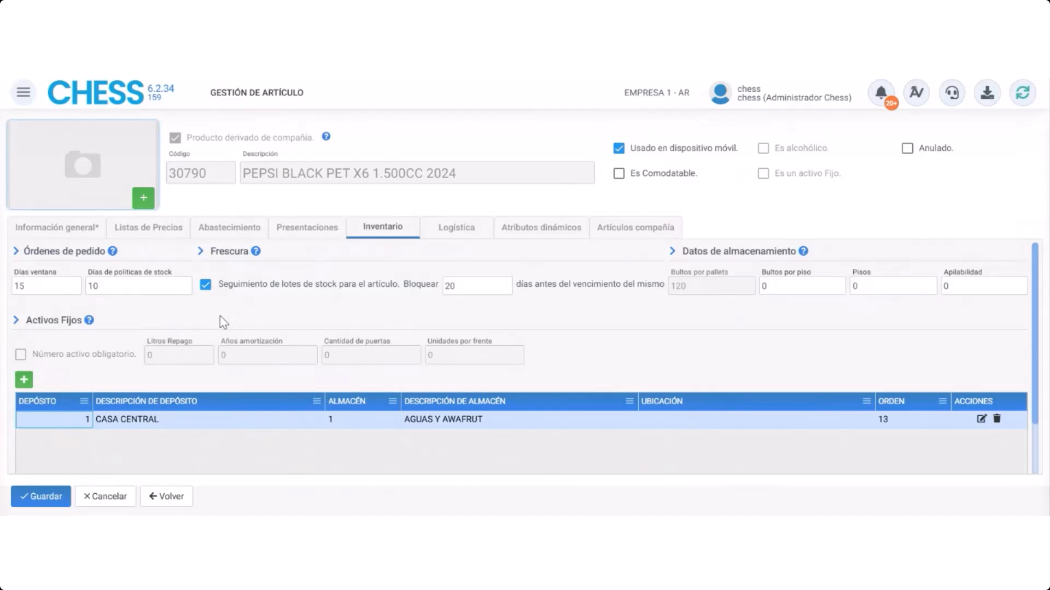
click(112, 251)
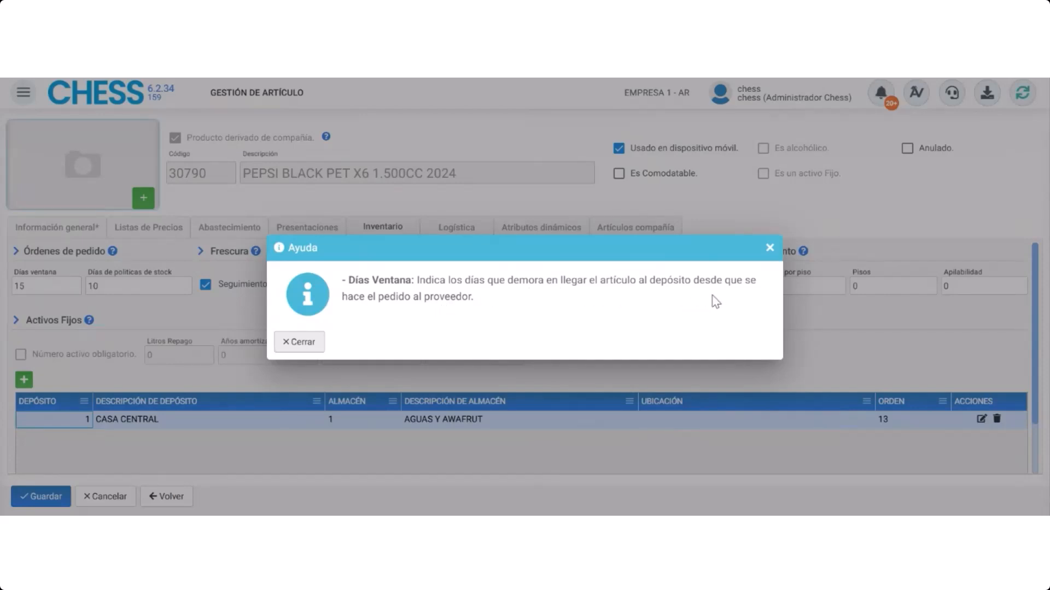
click(303, 342)
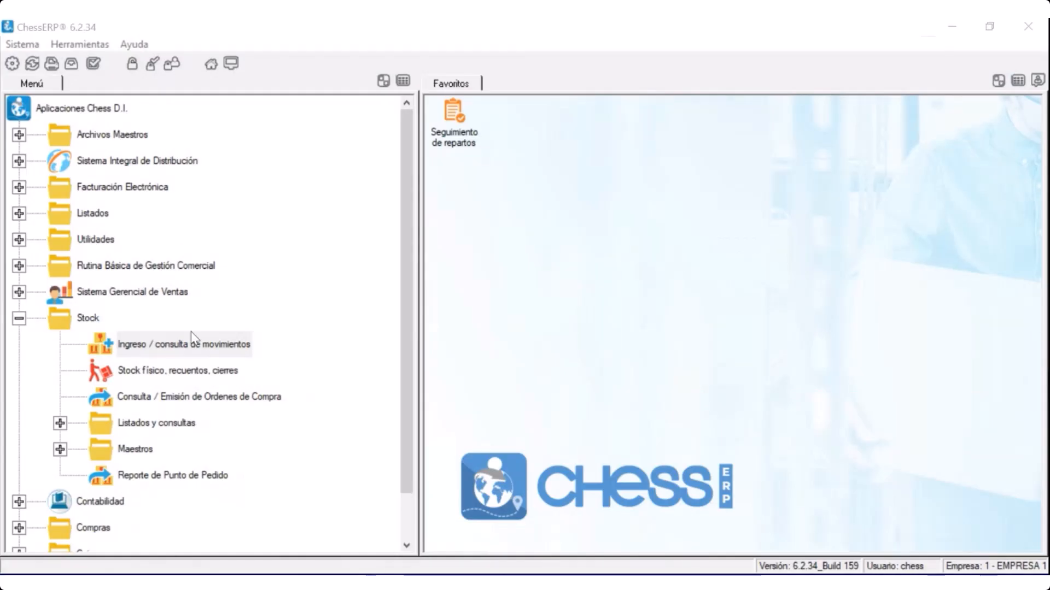
Switch to the ChessERP desktop application and open Ingreso / consulta de movimientos for Stock
click(195, 349)
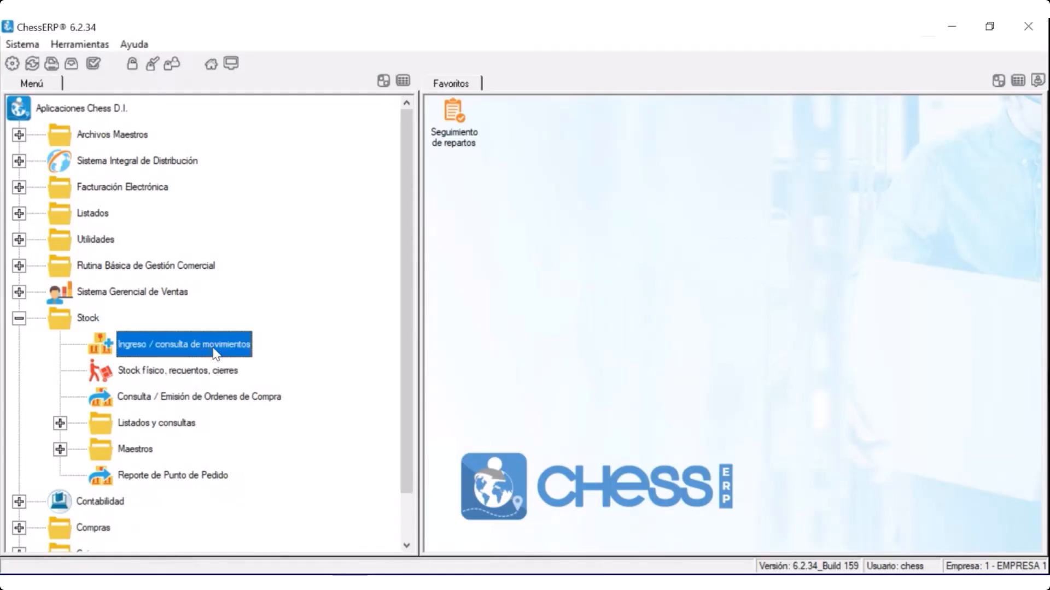
double_click(201, 347)
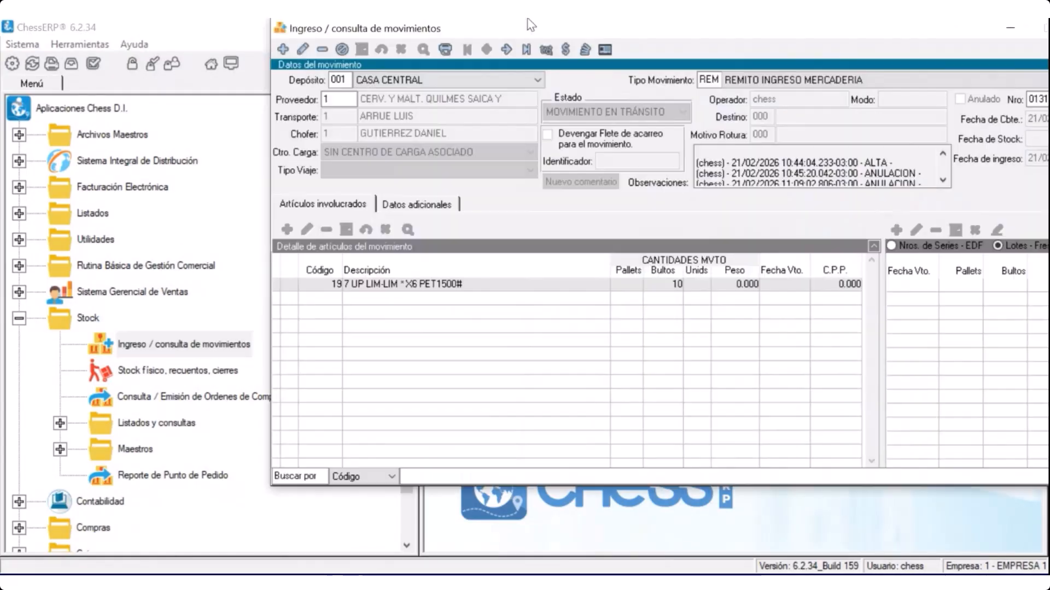
drag(562, 27, 467, 62)
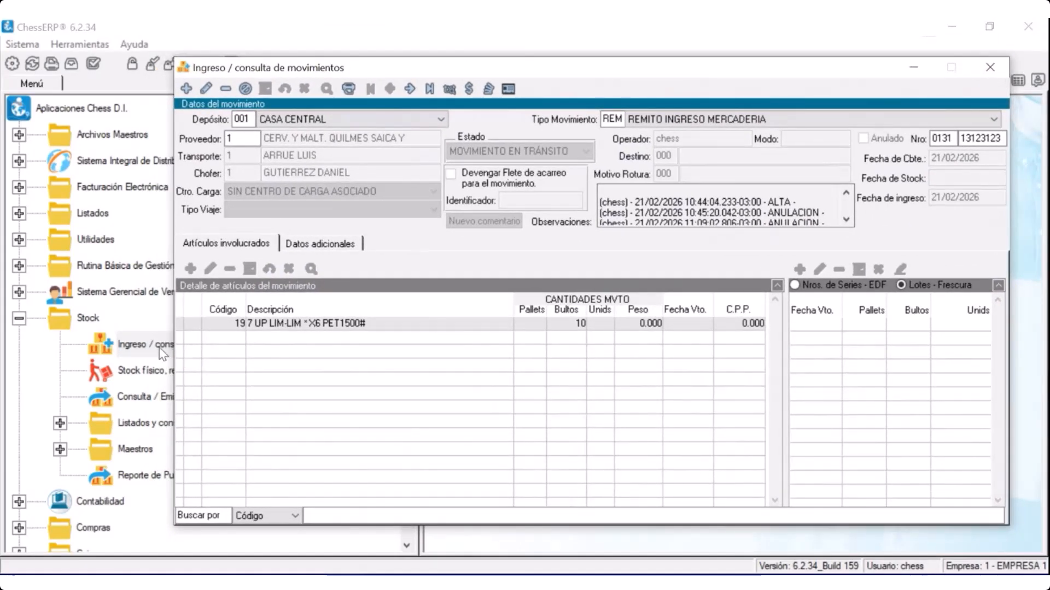
click(186, 88)
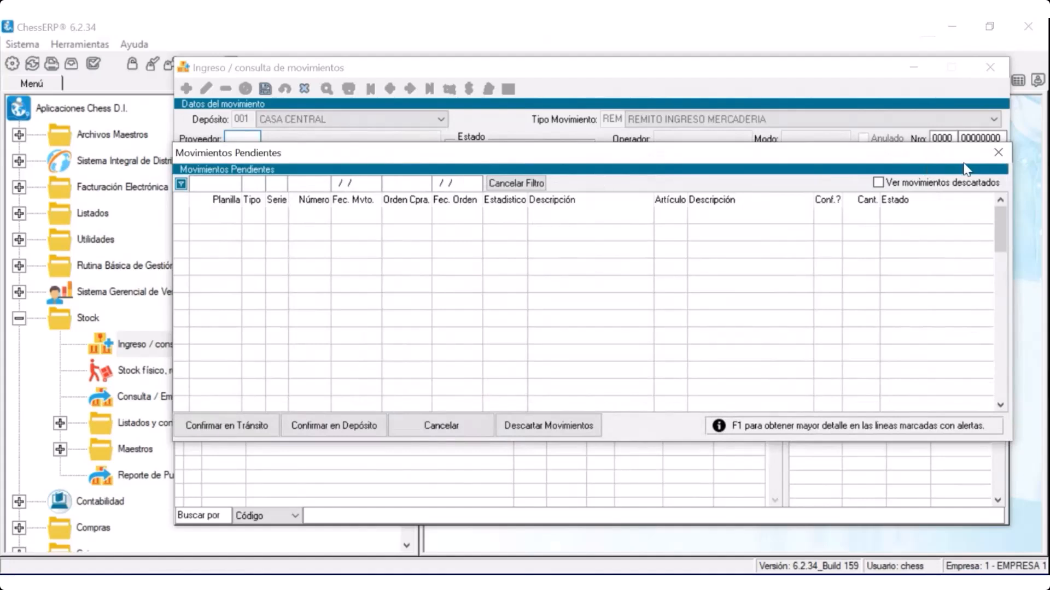
click(996, 152)
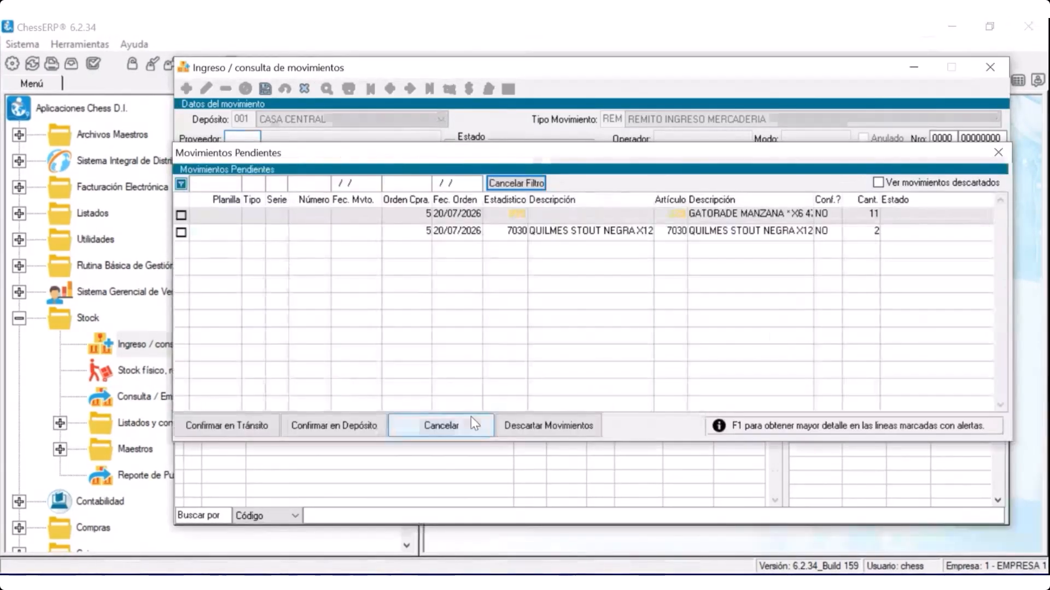
click(472, 430)
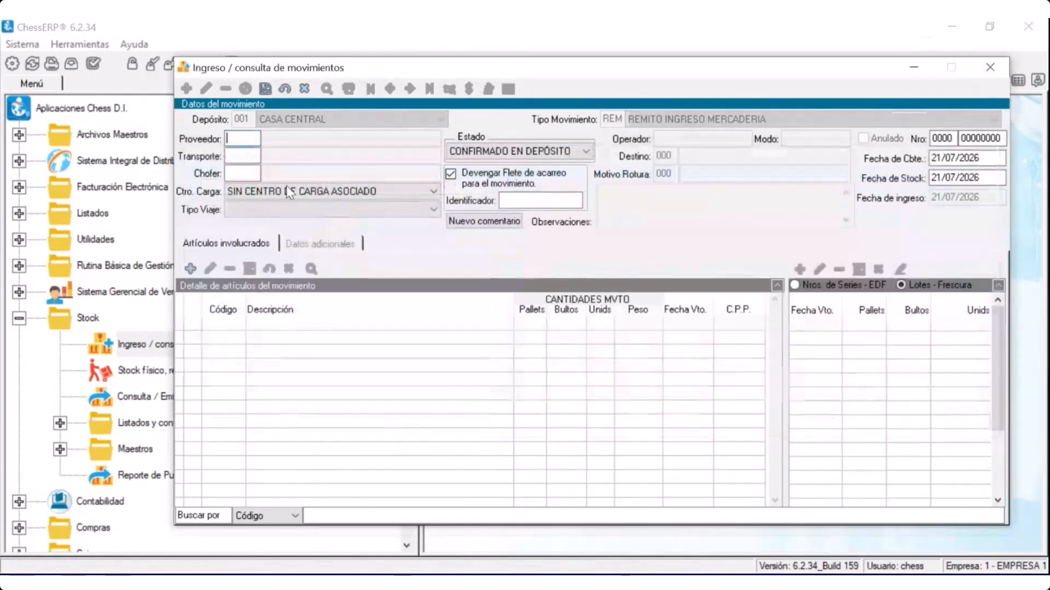
text(1)
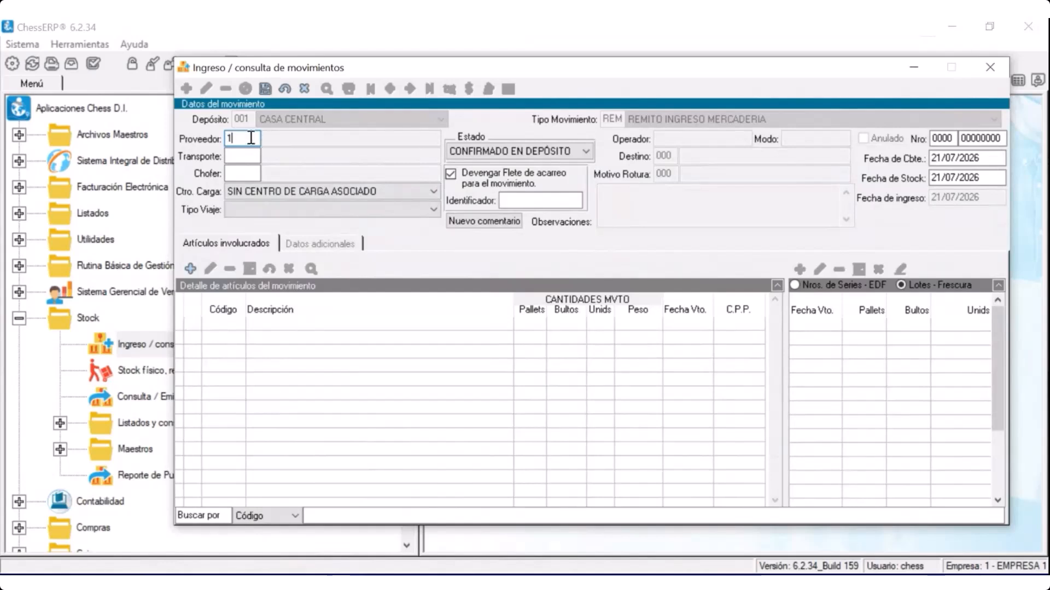
key(Return)
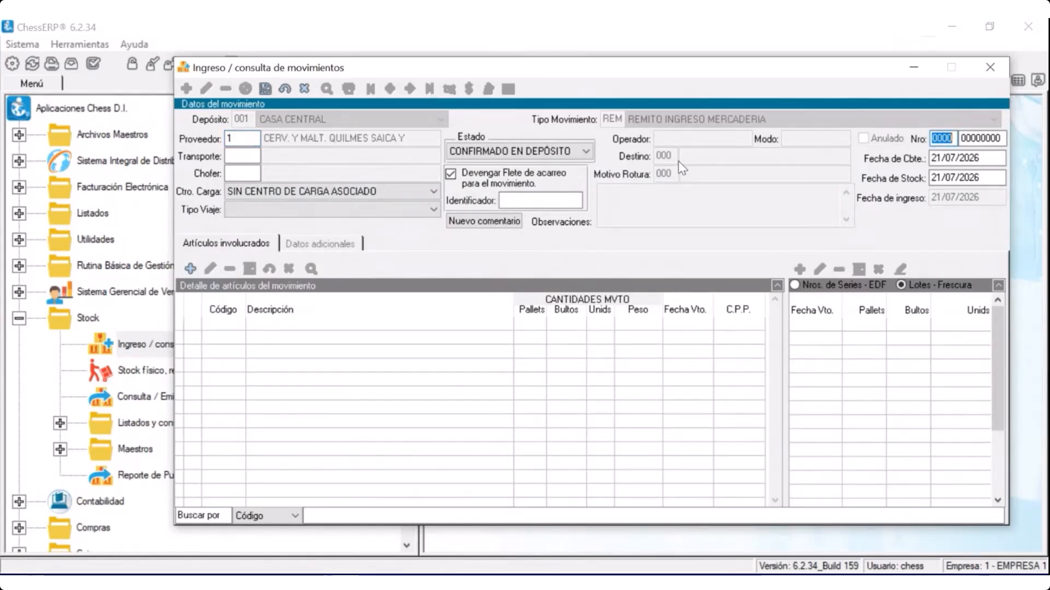
text(0027)
click(988, 138)
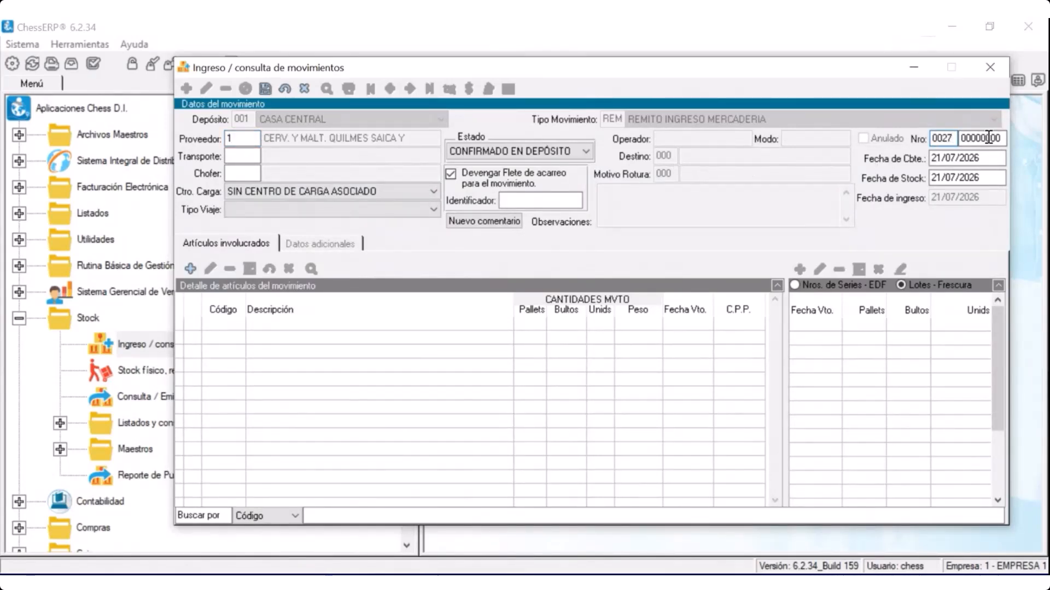
double_click(987, 138)
text(277)
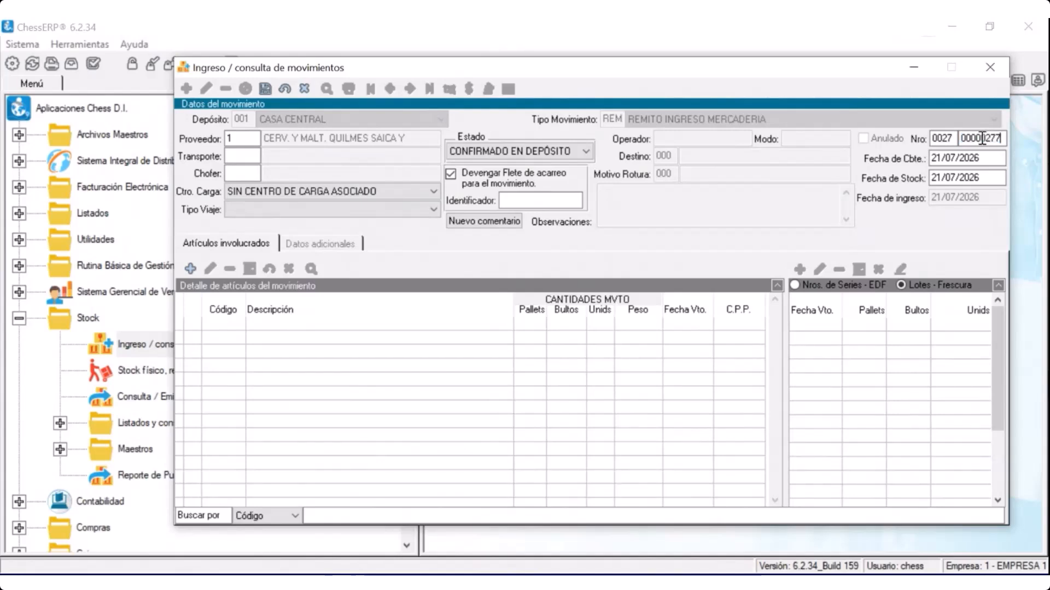
click(448, 178)
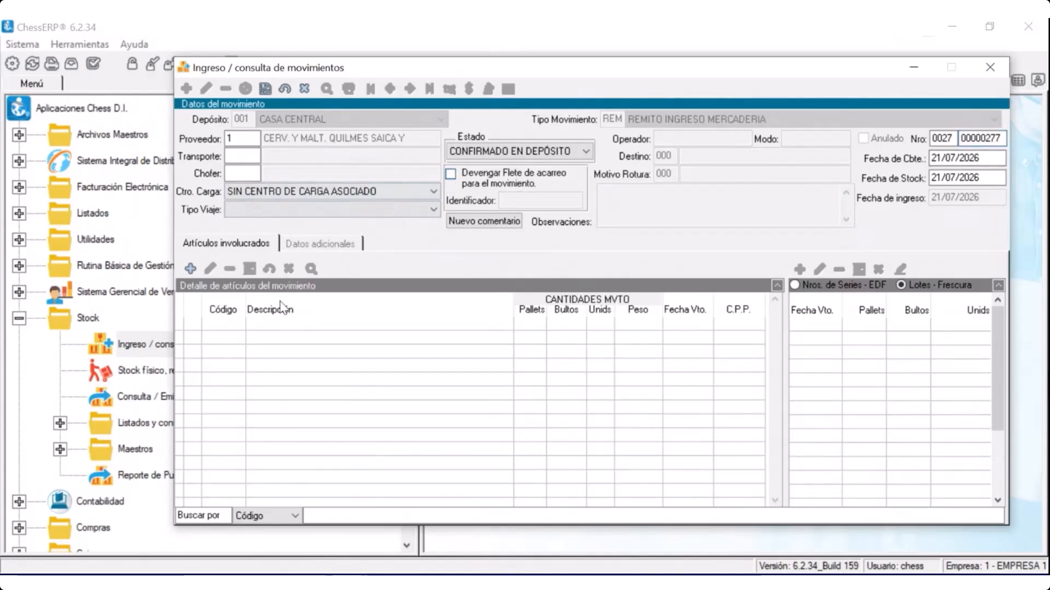
Add article 30790 to the movement with 5 bultos and expiry date 21/08/2026
click(193, 273)
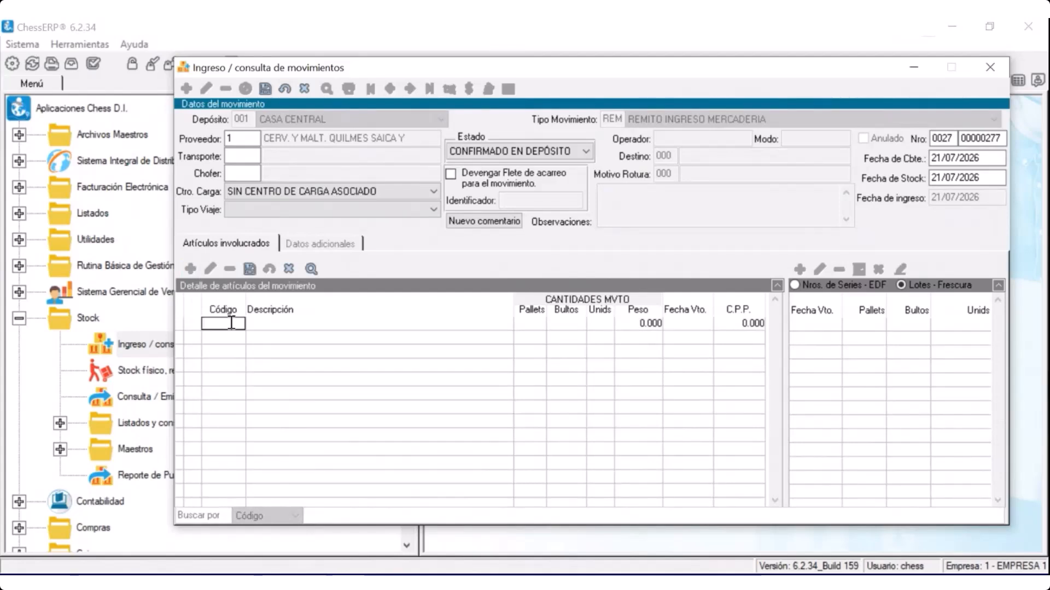
text(30790)
key(Return)
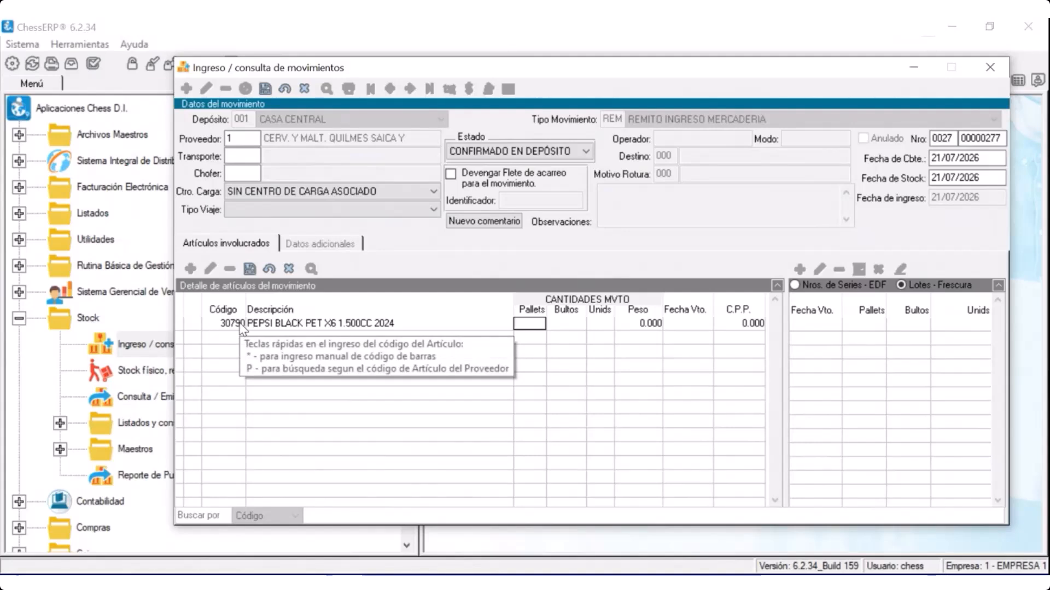
key(Return)
text(5)
key(Return)
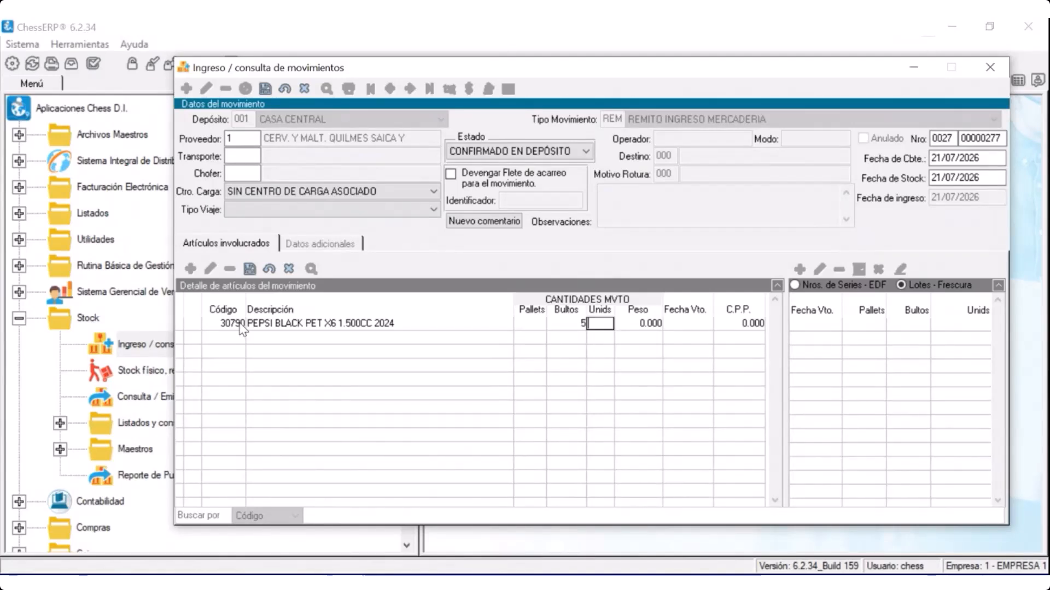
key(Return)
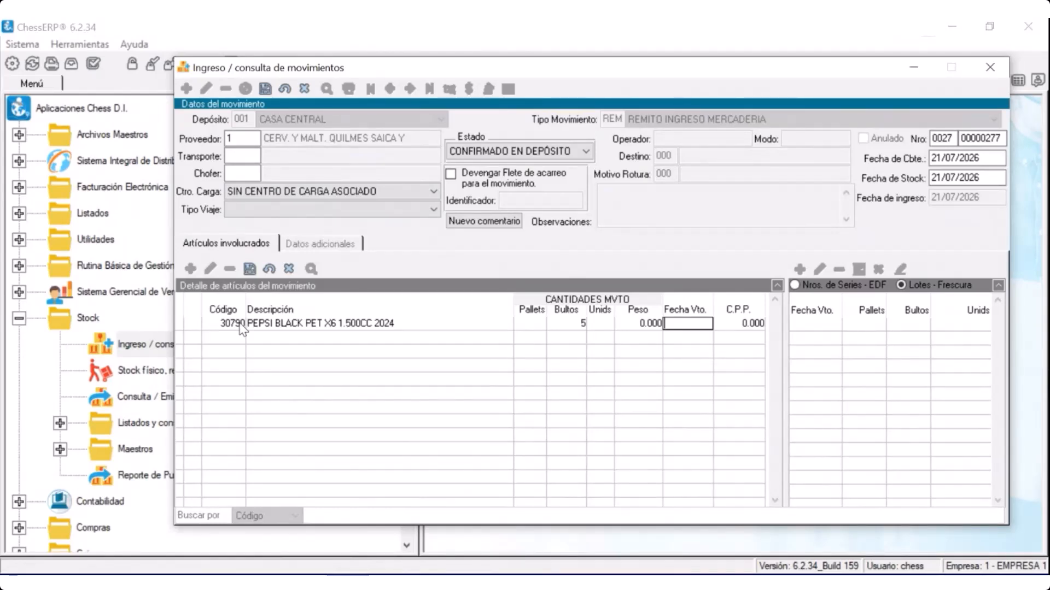
text(21/08/2026)
key(Return)
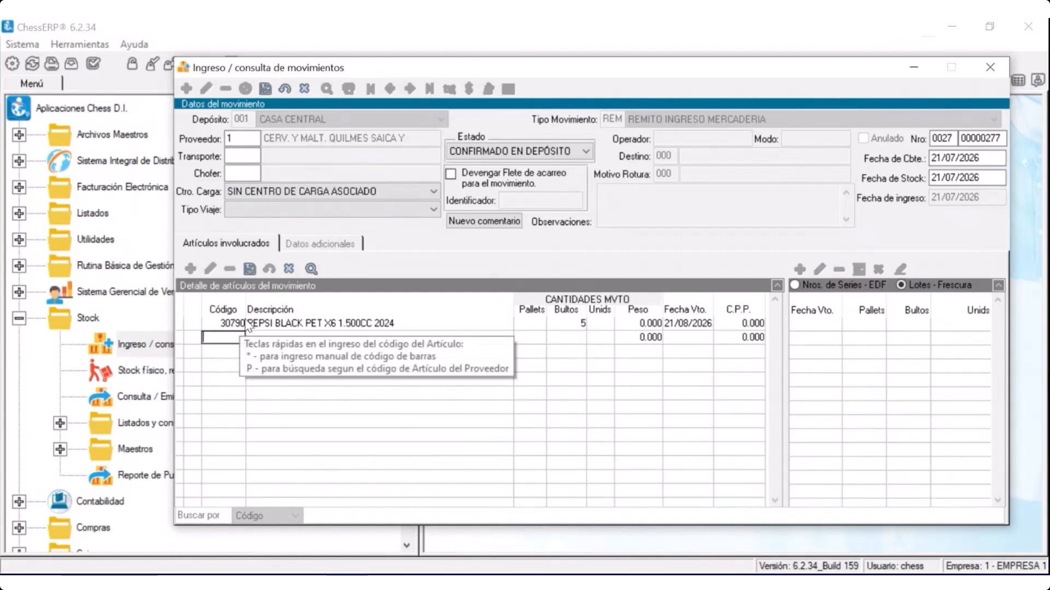
click(555, 325)
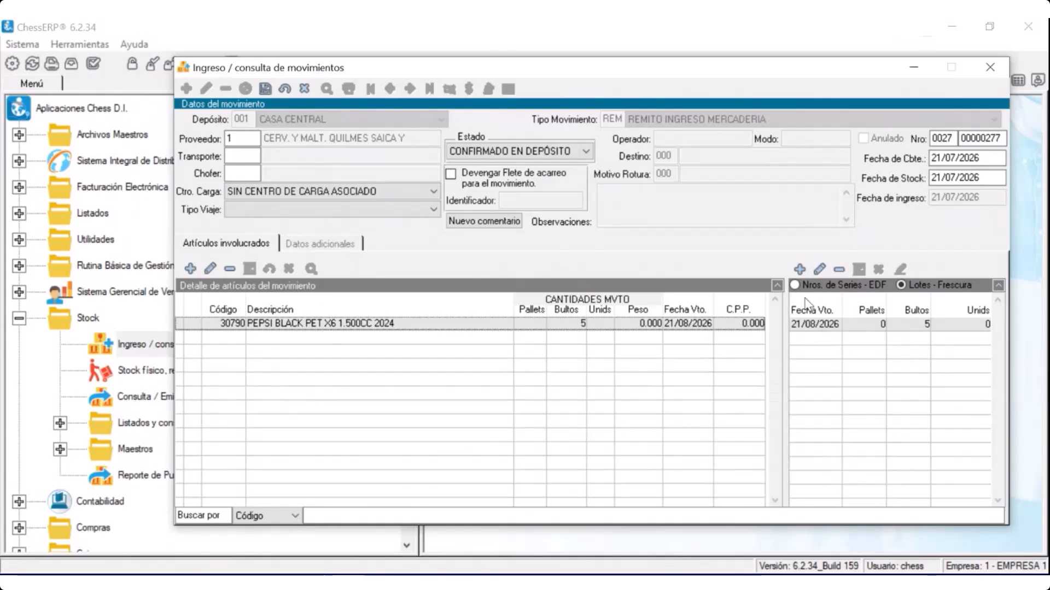
Add a second lot of 3 bultos expiring 22/09/2026 for the article, and discard the movement
click(801, 274)
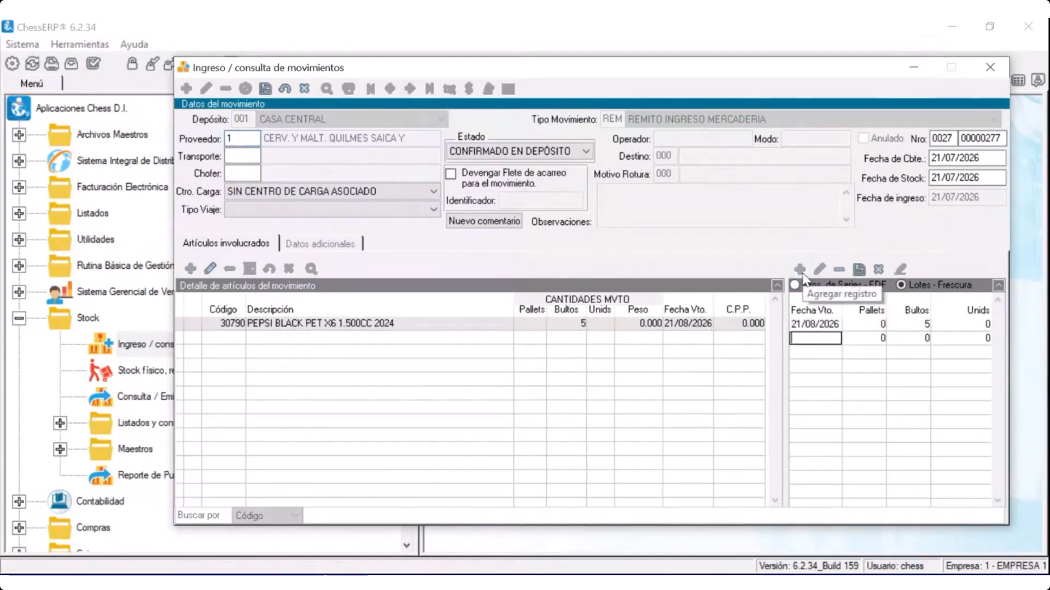
text(2)
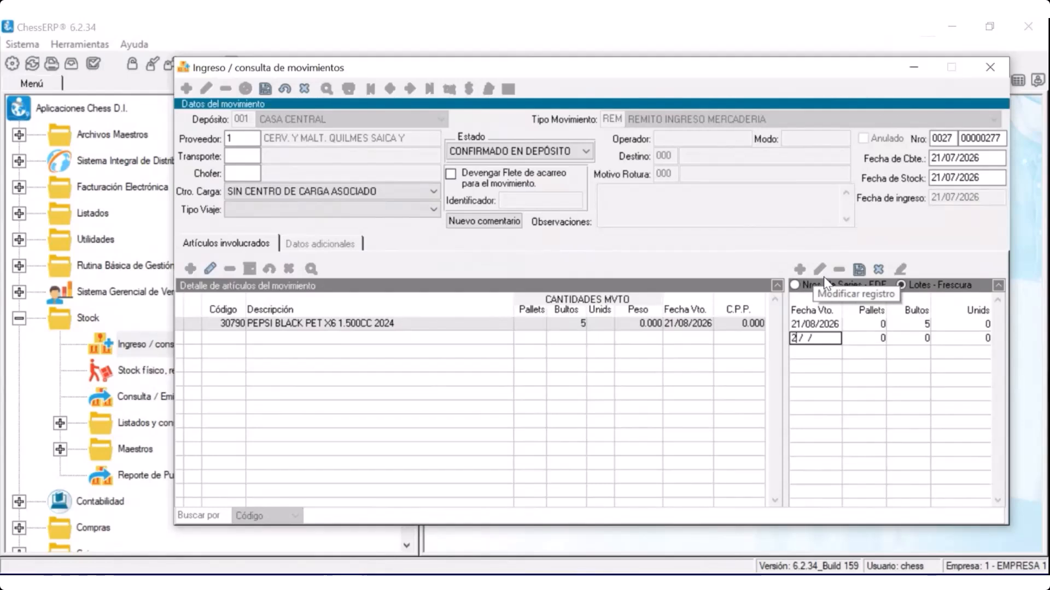
text(2/0)
text(92026)
key(Tab)
key(Tab)
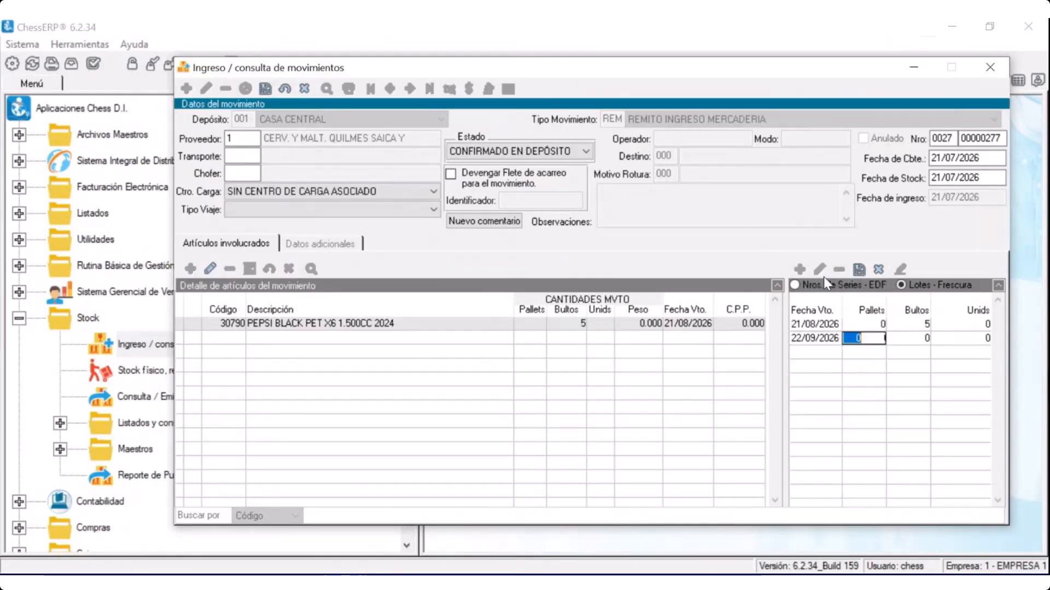
text(3)
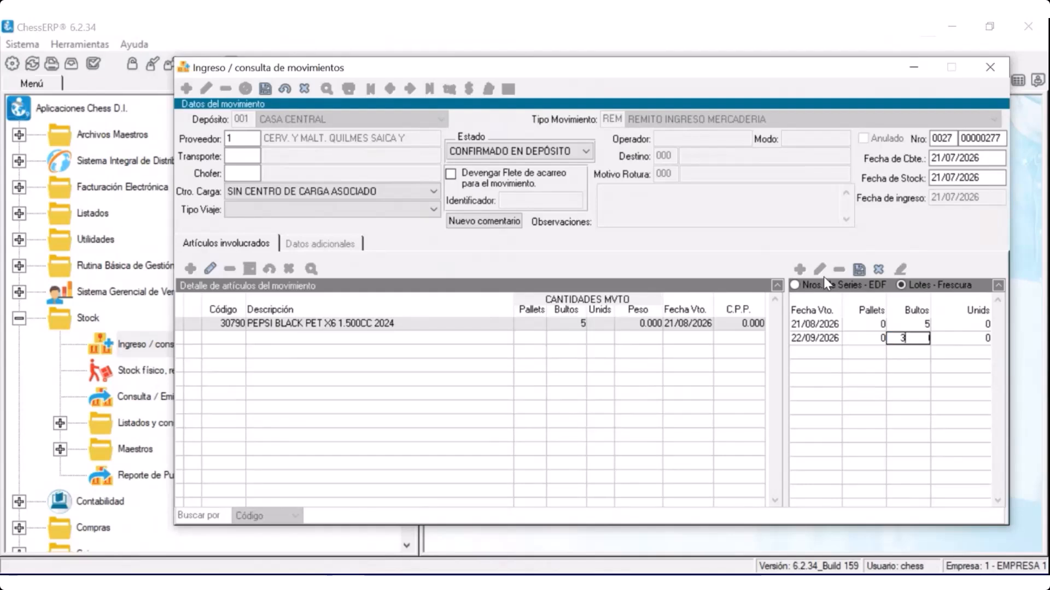
key(Return)
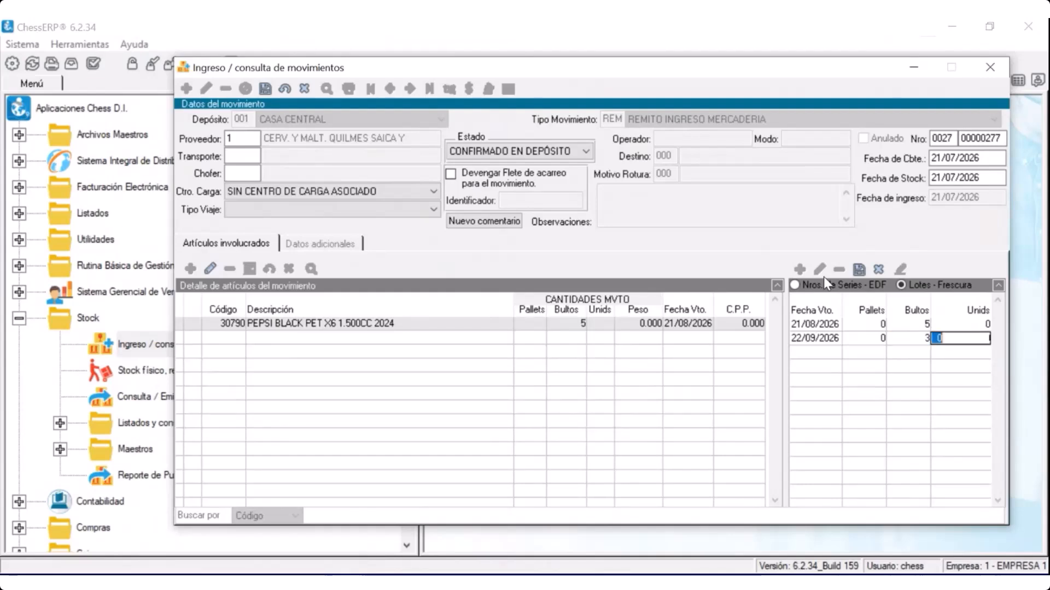
key(Return)
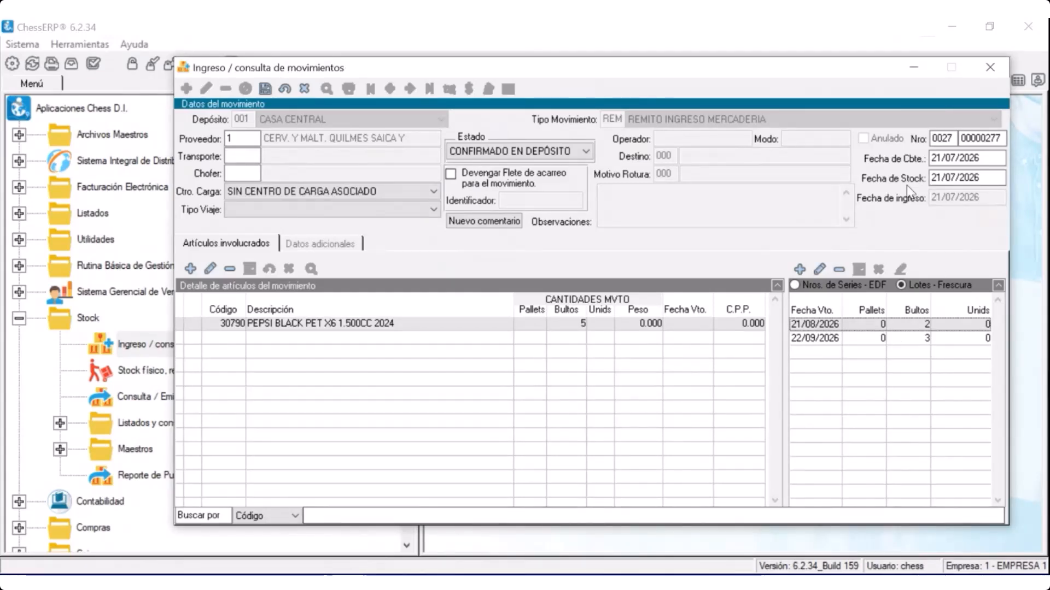
click(305, 88)
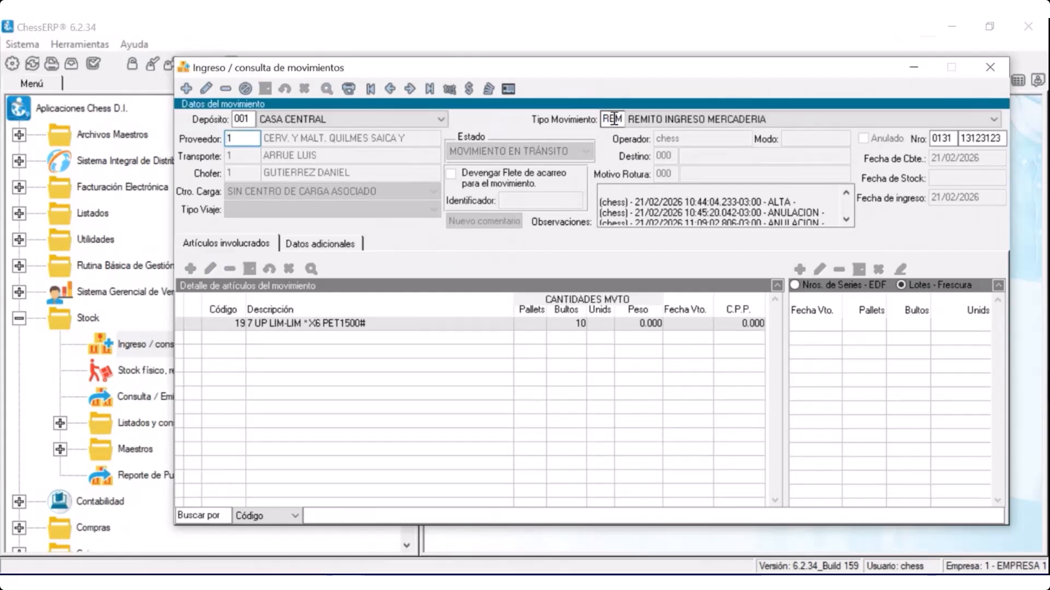
Display the latest CAR (Planilla de Carga) movement and view the lot detail of article 30970
double_click(613, 118)
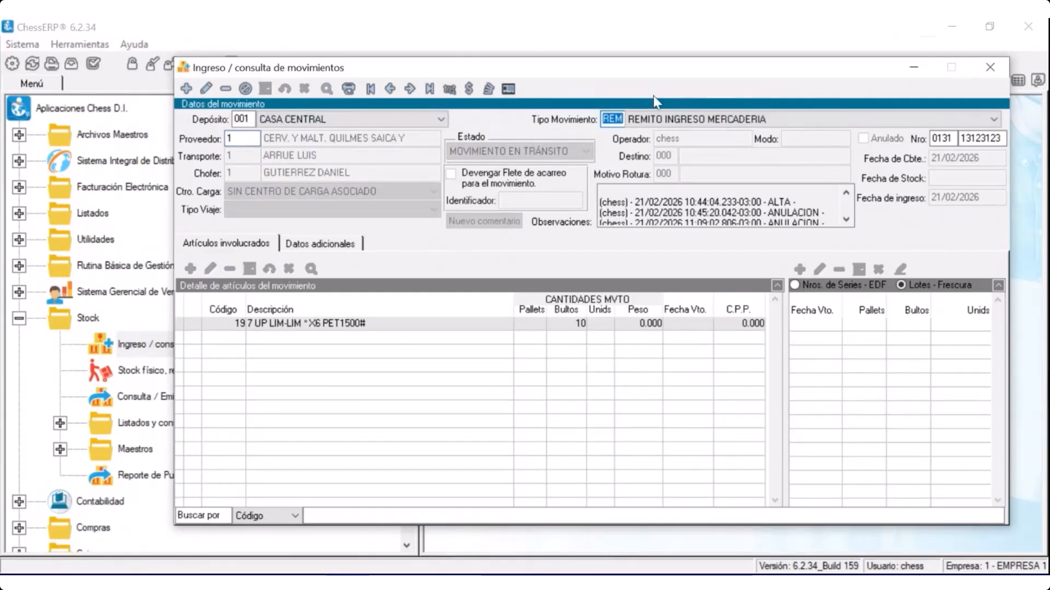
text(car)
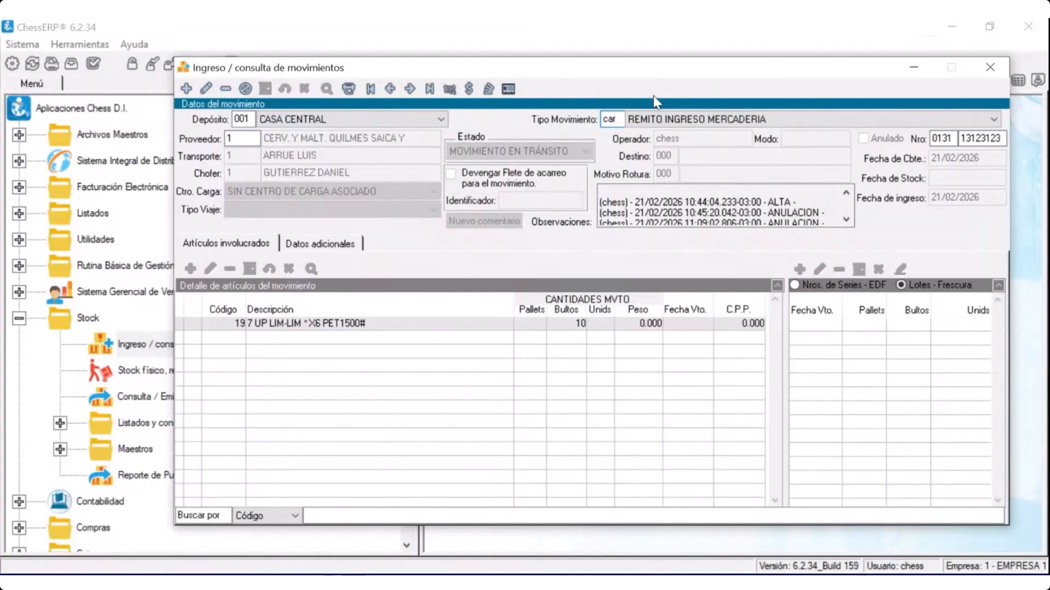
key(Tab)
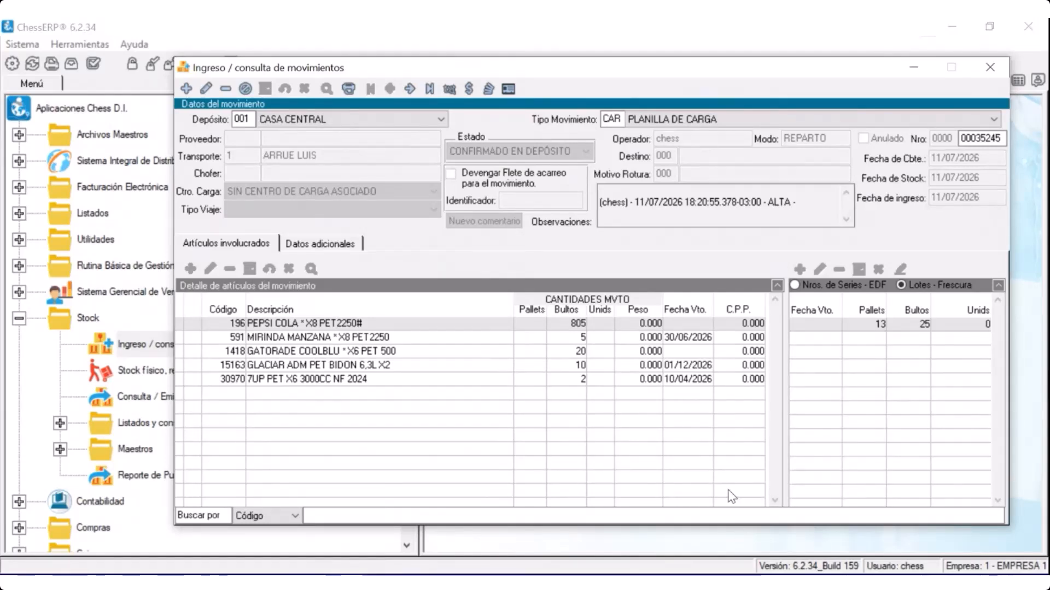
click(343, 384)
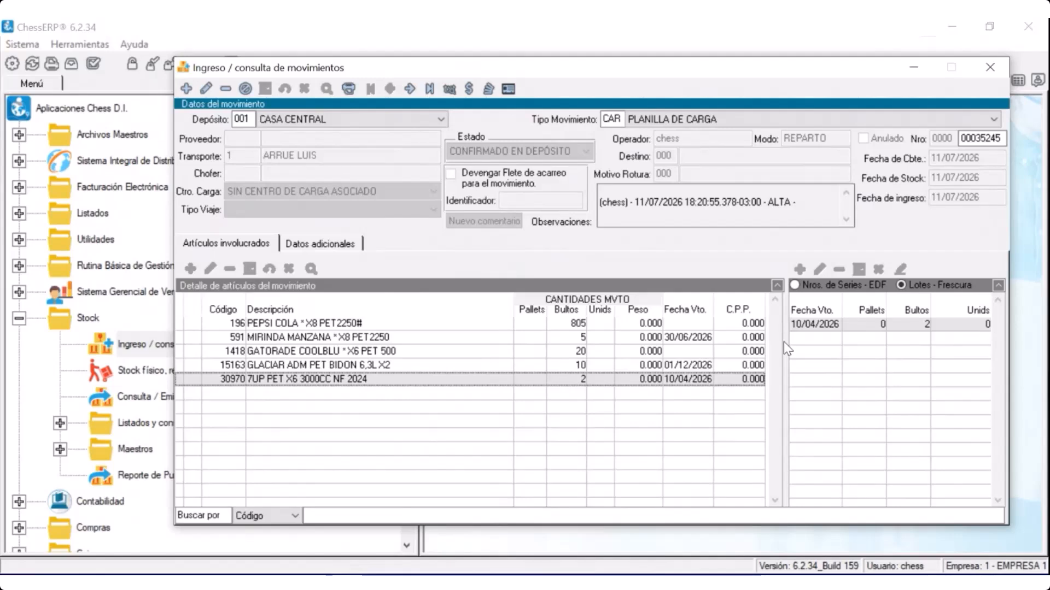
Change the movement type to ENS (Envío a Depósito) and start a new movement
double_click(617, 120)
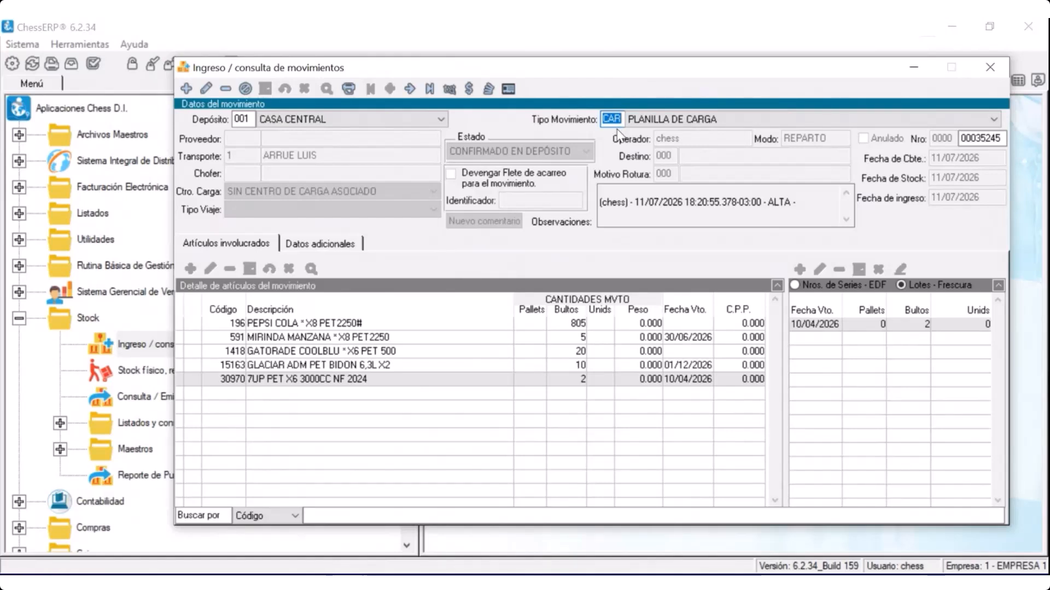
text(ens)
key(Return)
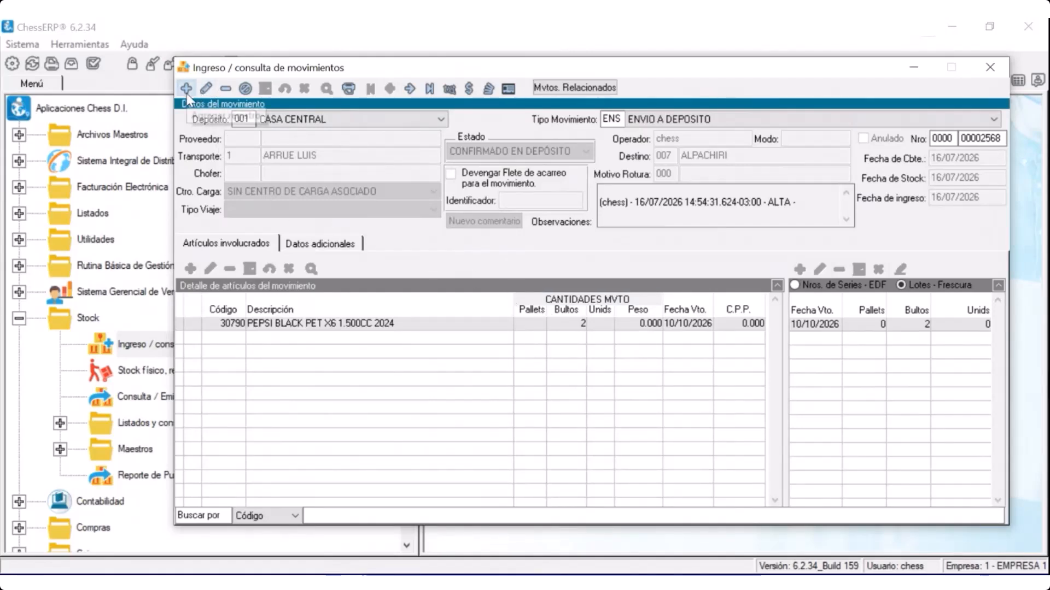
click(186, 88)
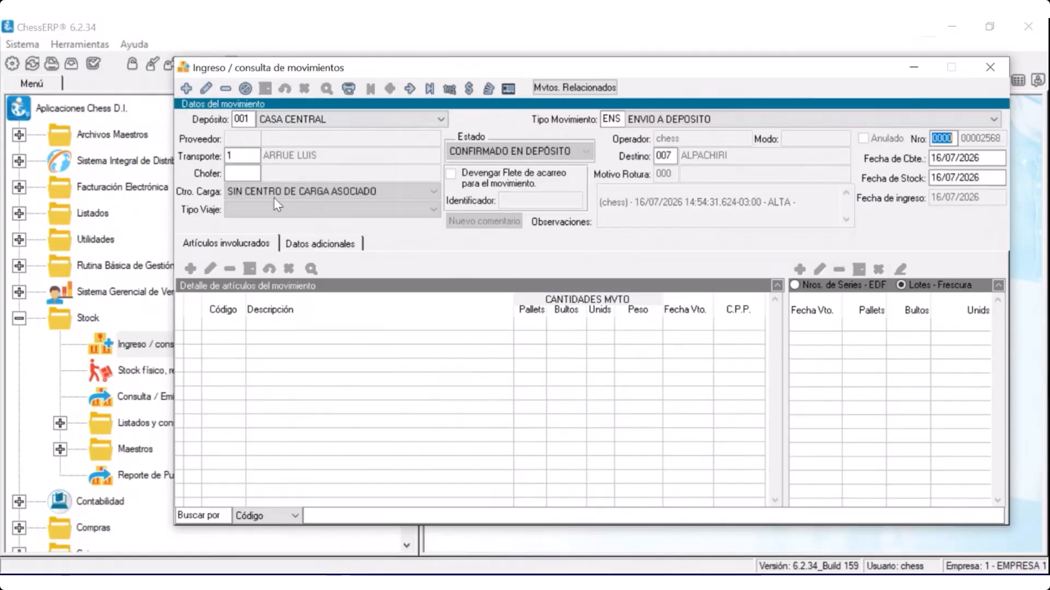
Add article 30790 to the movement with 5 bultos and no expiry date, discarding the extra empty line
click(189, 269)
text(30790)
key(Return)
key(Return)
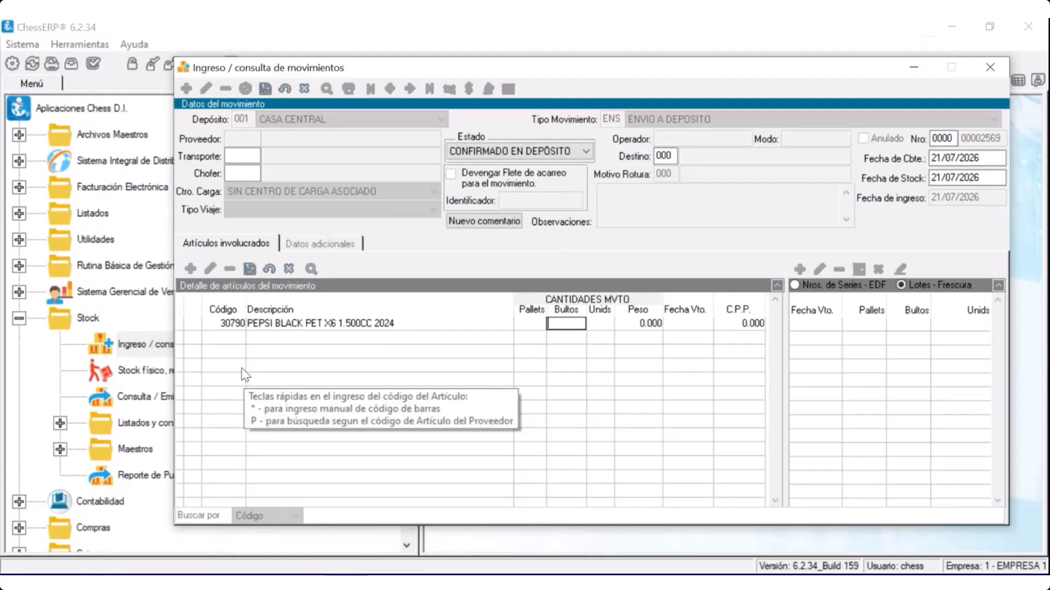
text(5)
key(Return)
key(Return)
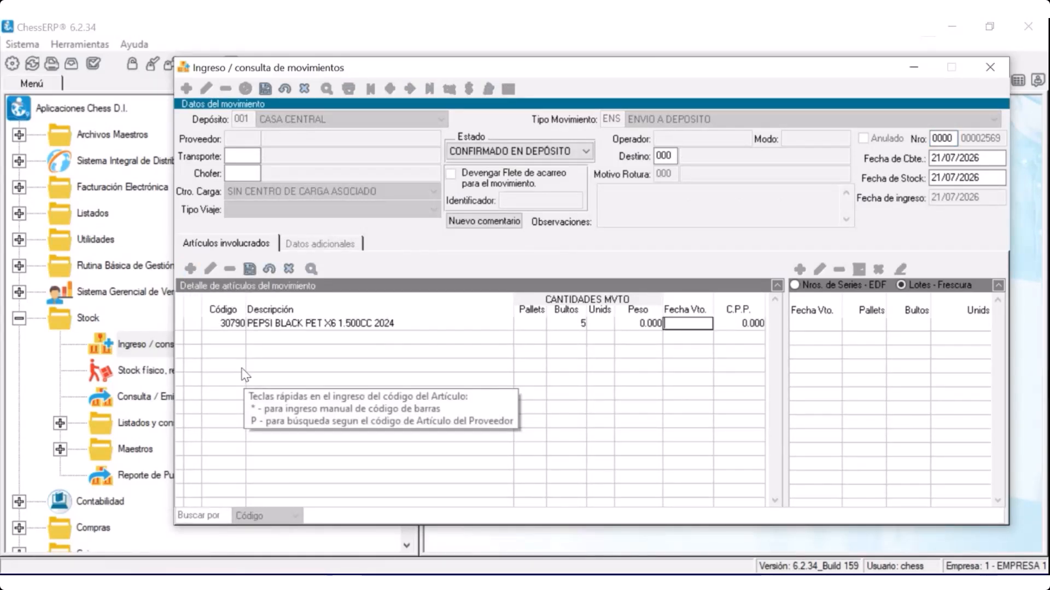
key(Return)
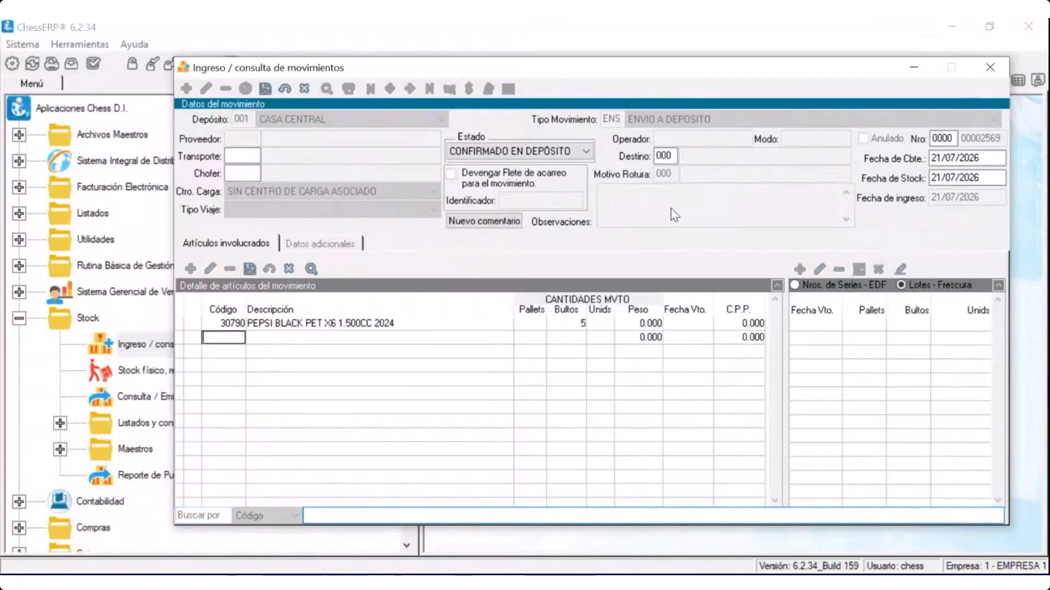
click(284, 269)
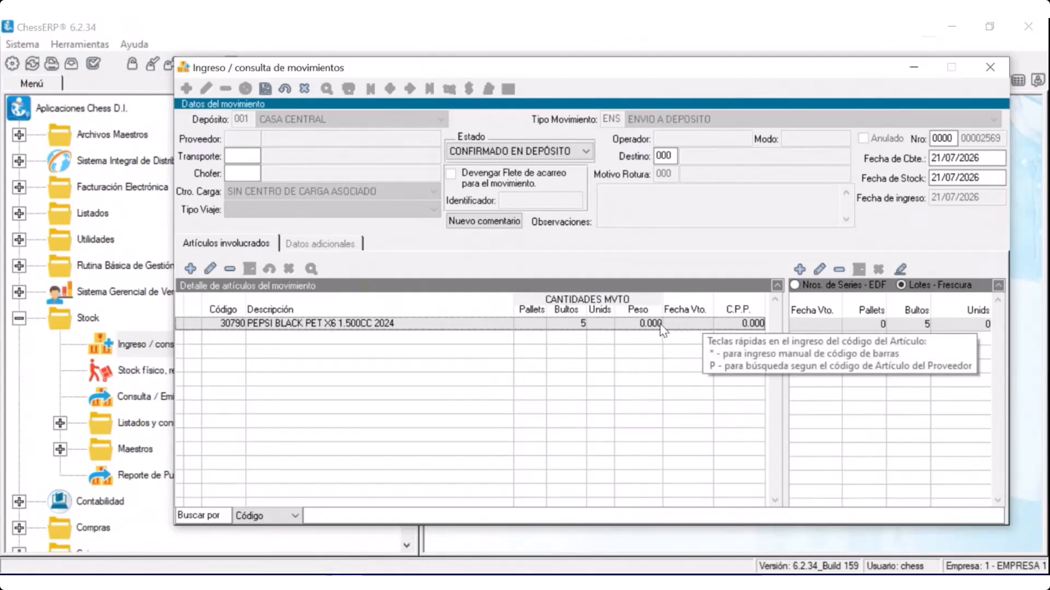
Edit the article's auto-generated stock lots, assigning 5 bultos to the 10/10/2026 lot, and confirm the allocation
click(899, 270)
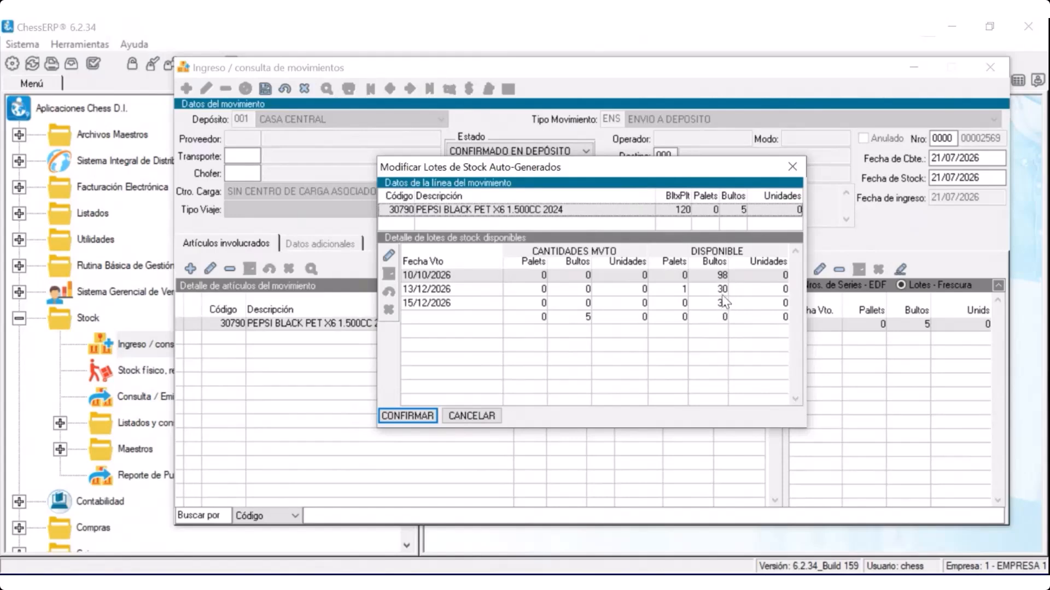
drag(623, 170, 590, 343)
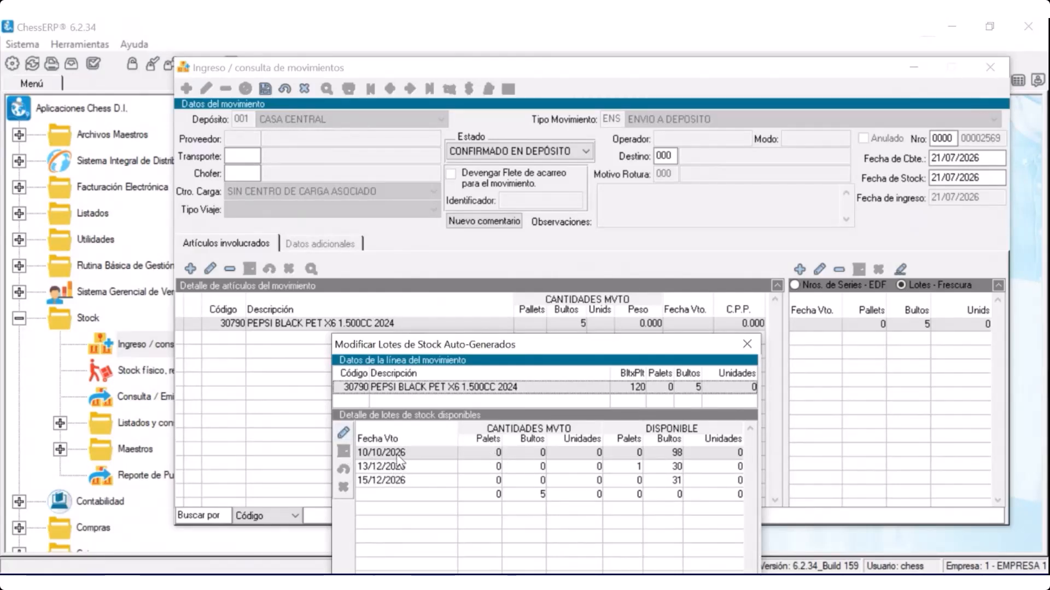
click(343, 433)
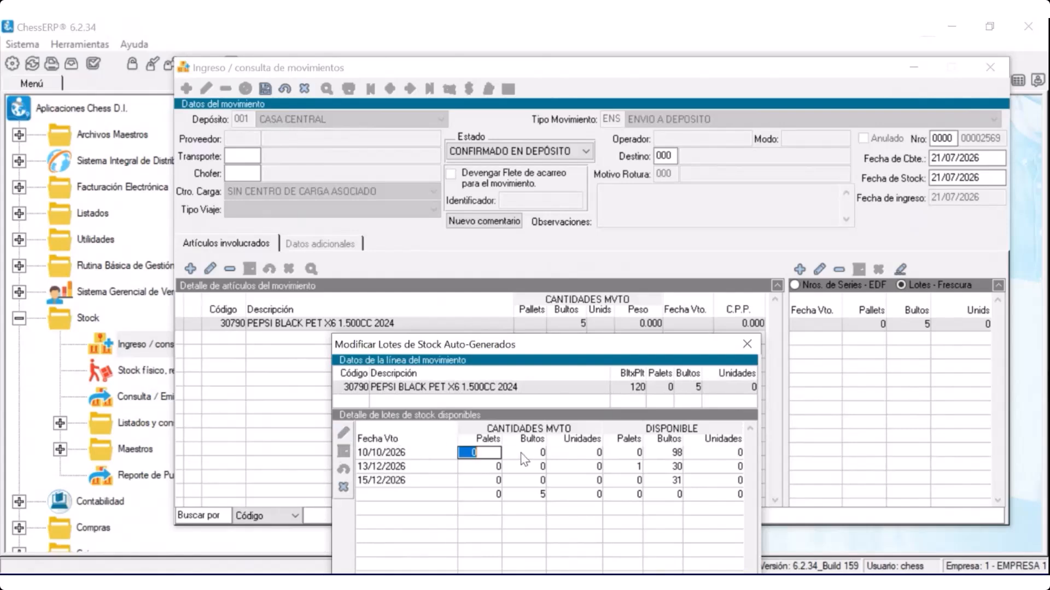
key(Tab)
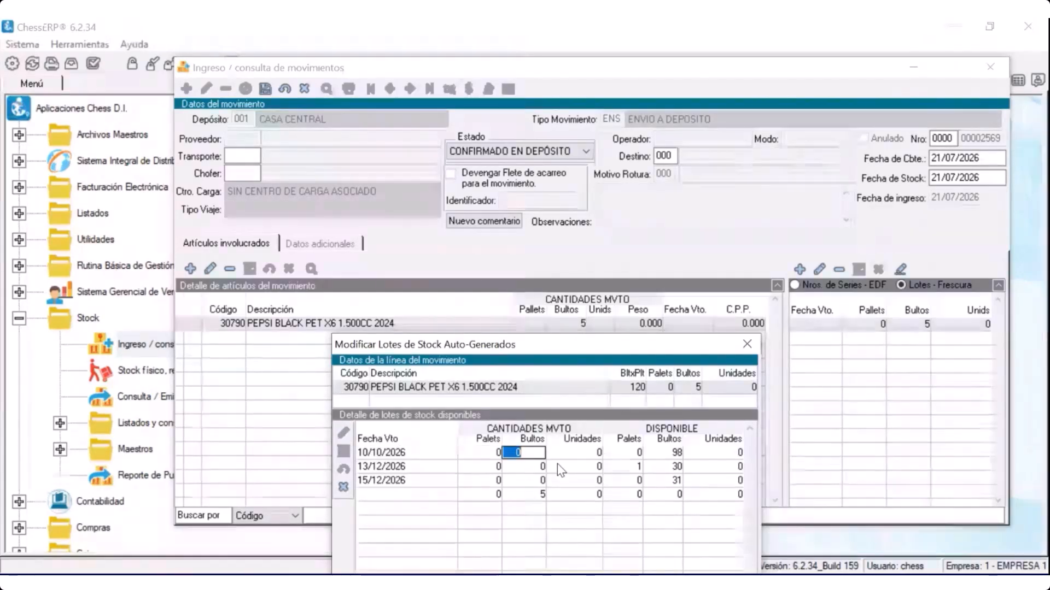
text(5)
key(Return)
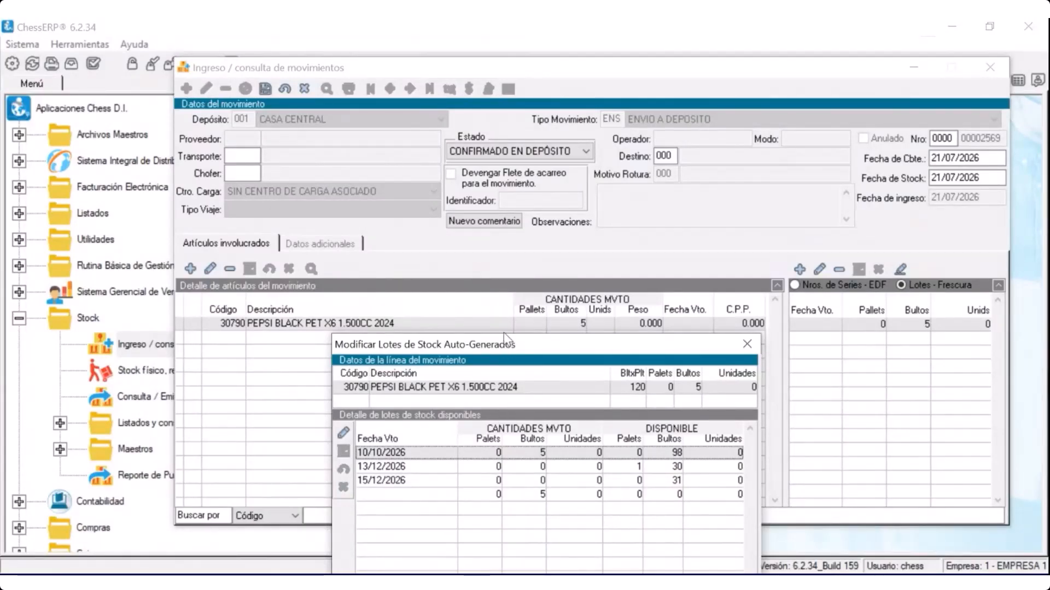
drag(507, 344, 527, 211)
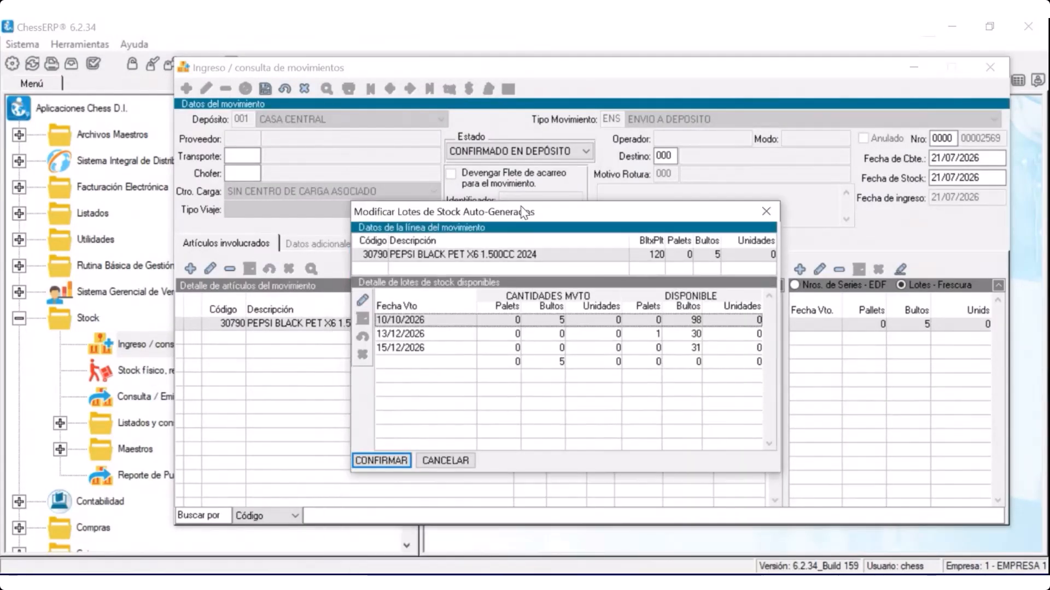
click(381, 461)
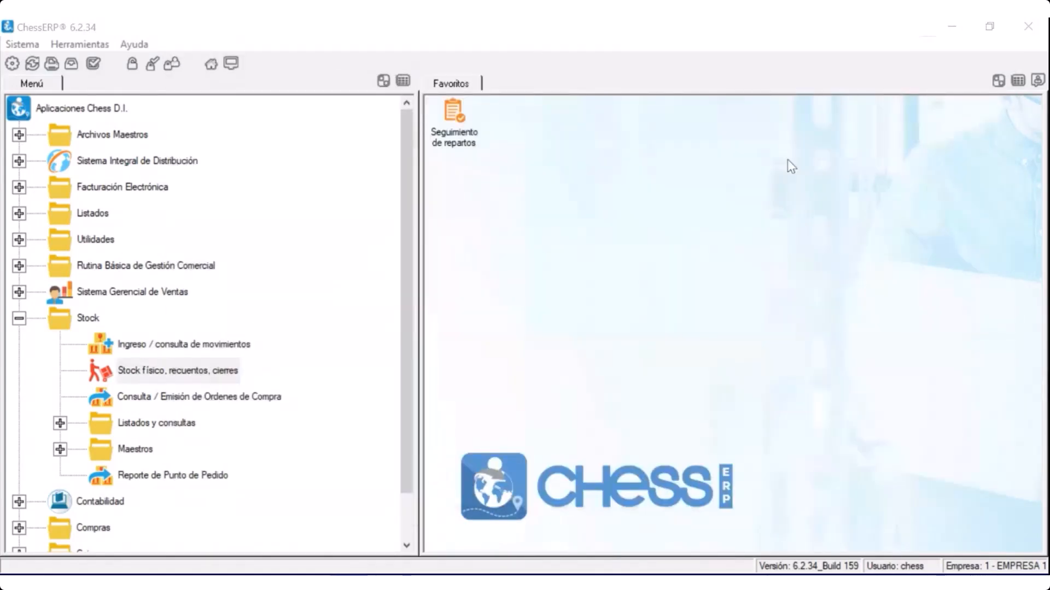
Open Stock físico, recuentos, cierres and calculate the Casa Central stock with article filter 17, Aguas y Gaseosas
click(787, 160)
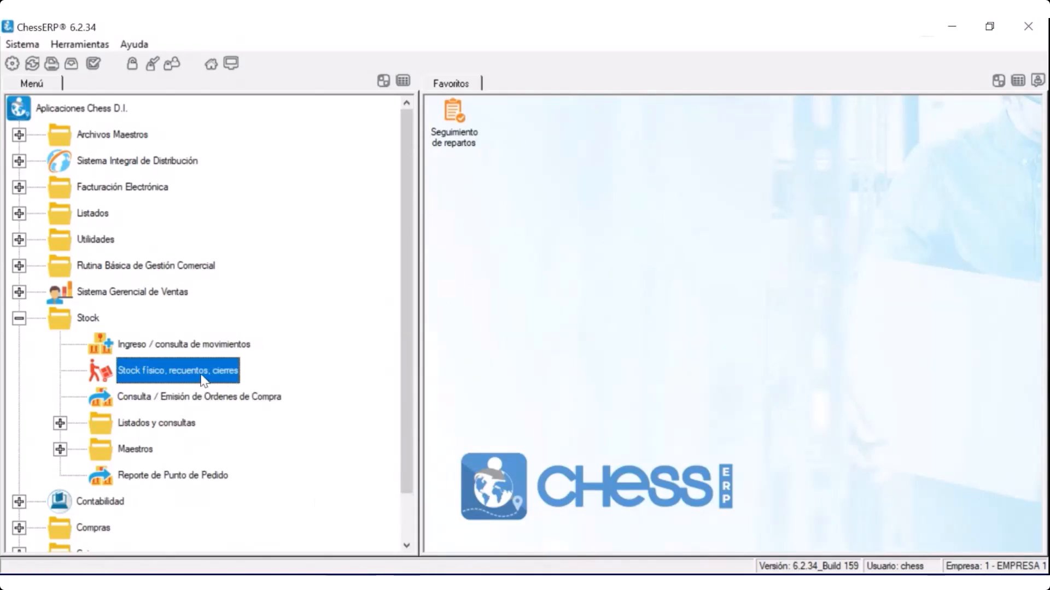
drag(1049, 238, 509, 87)
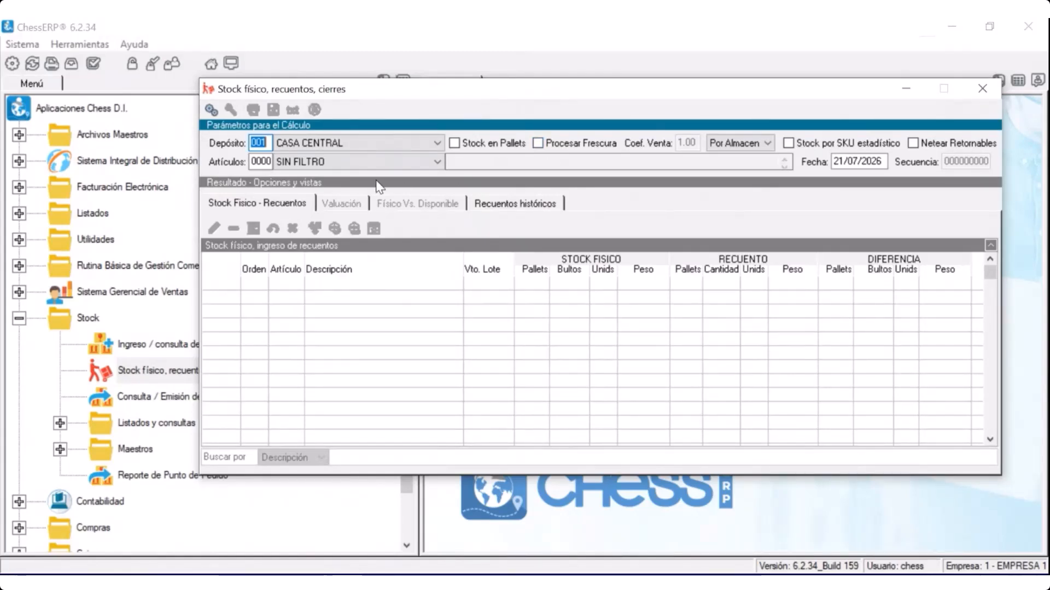
click(265, 163)
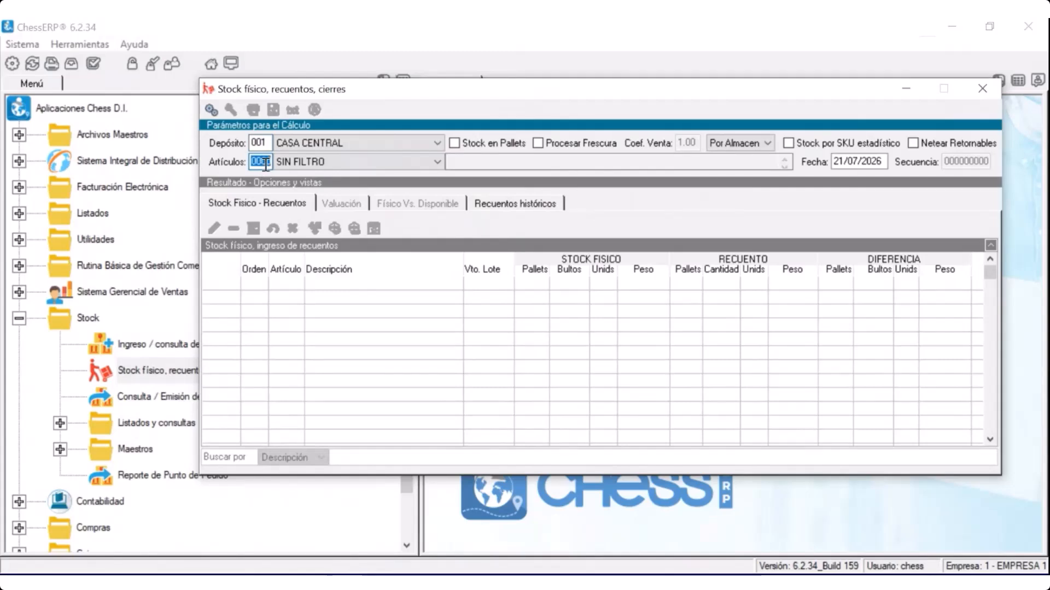
text(17)
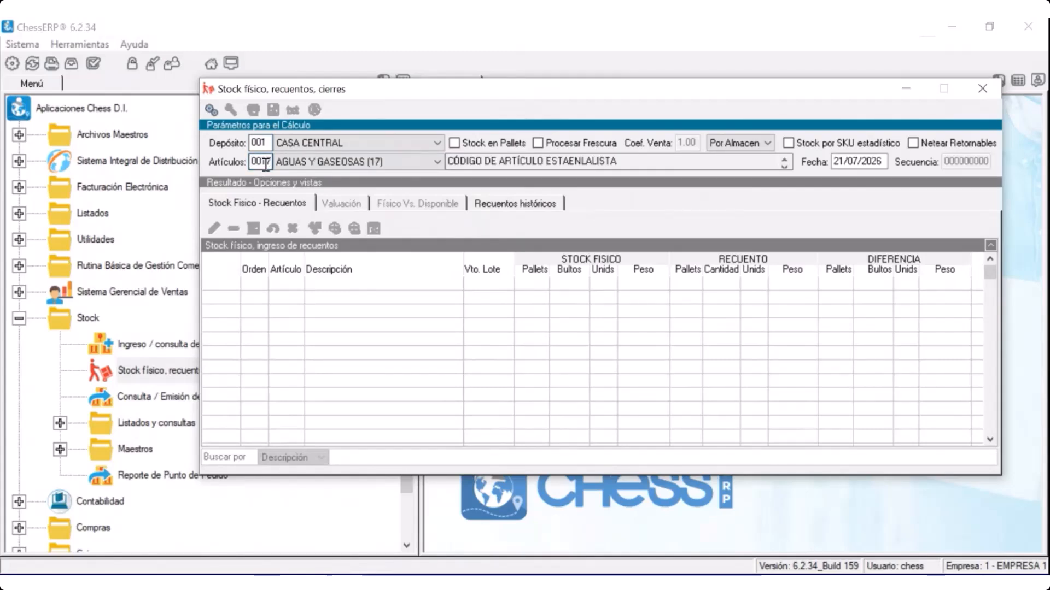
click(209, 111)
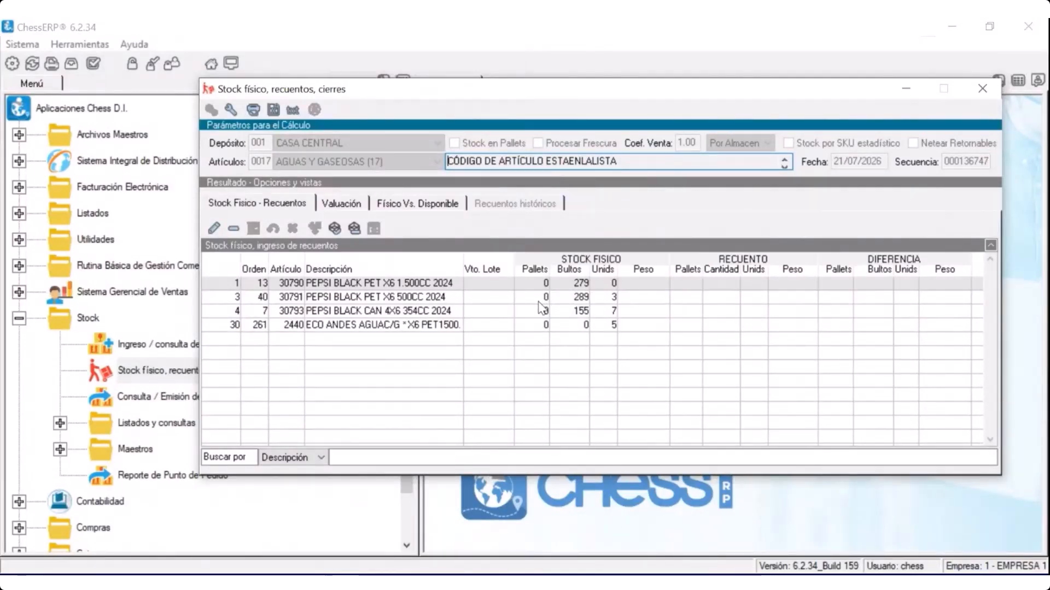
Reset the stock calculation and run it again with Procesar Frescura enabled
click(302, 299)
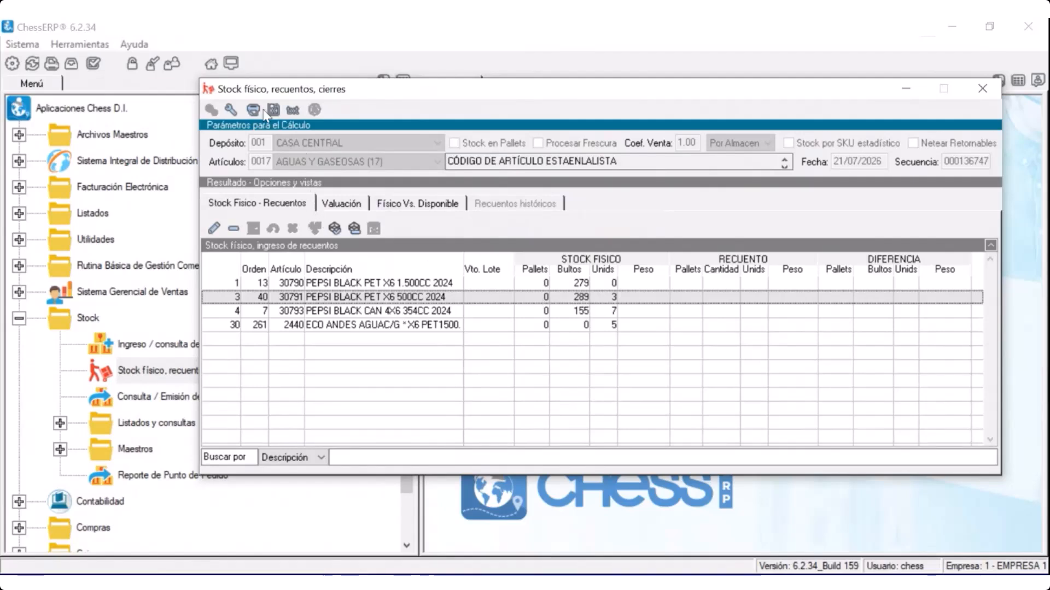
click(232, 110)
click(562, 144)
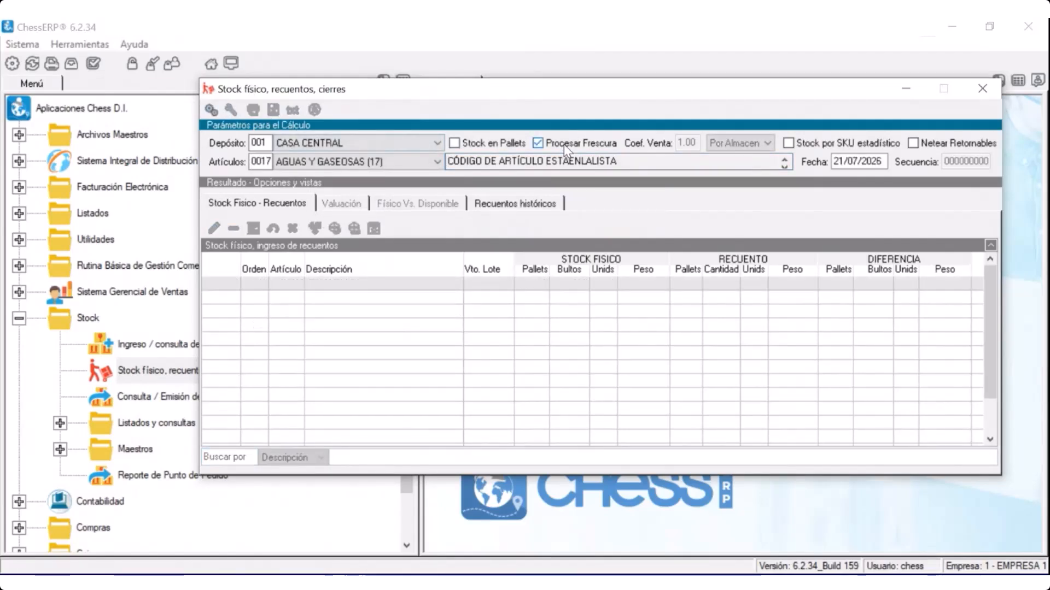
click(211, 110)
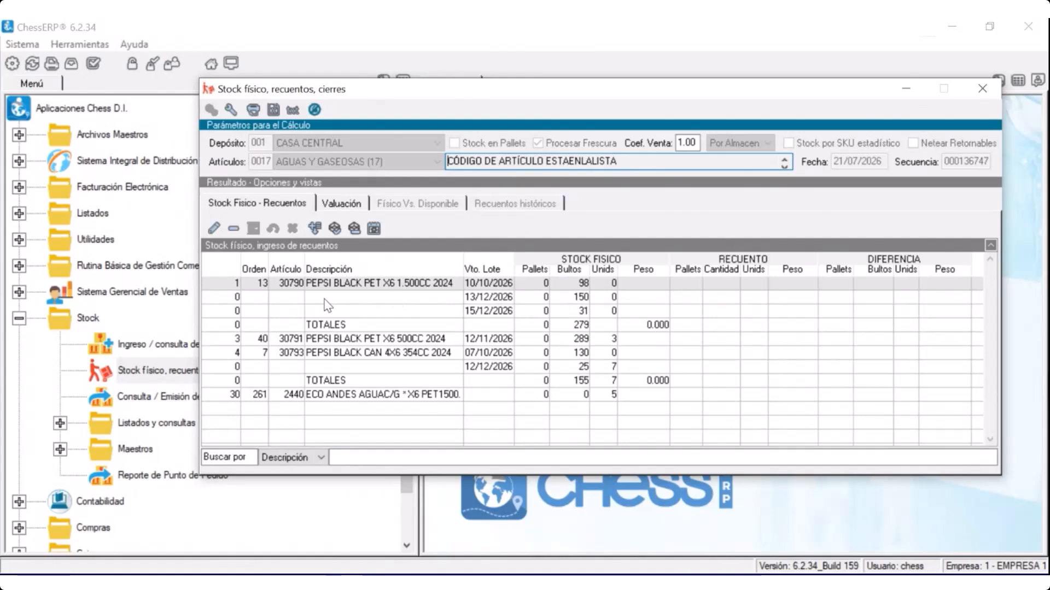
Enter a physical count of 97 for article 30790's lot expiring 10/10/2026
click(575, 328)
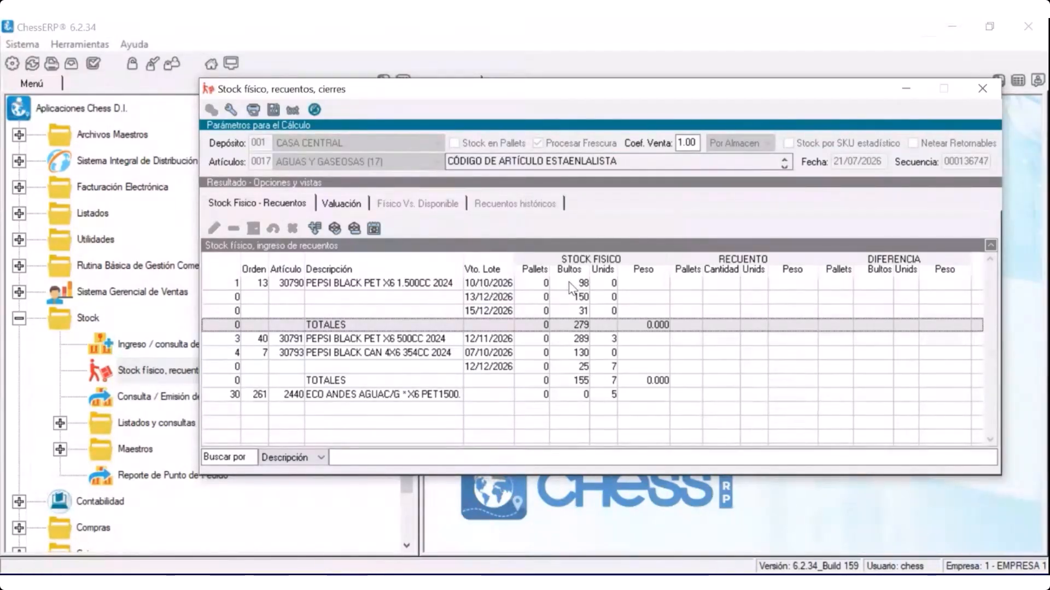
click(707, 288)
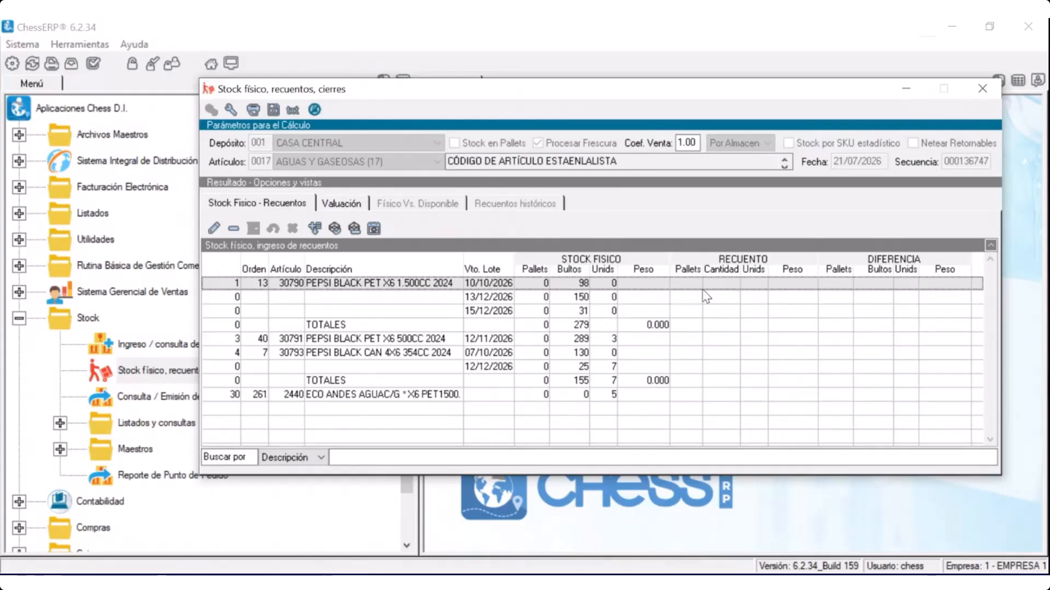
click(702, 289)
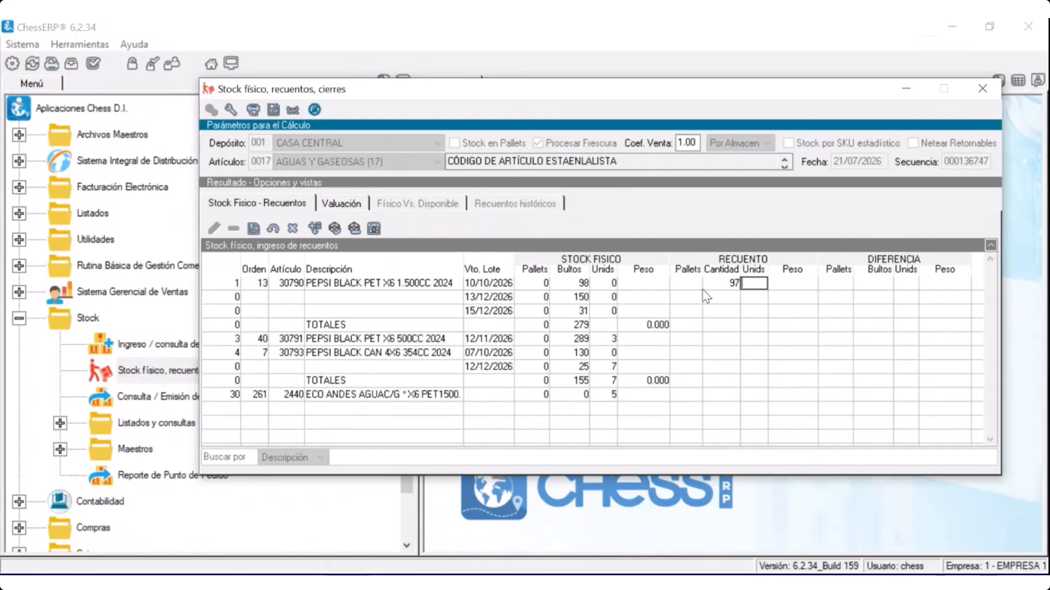
key(Return)
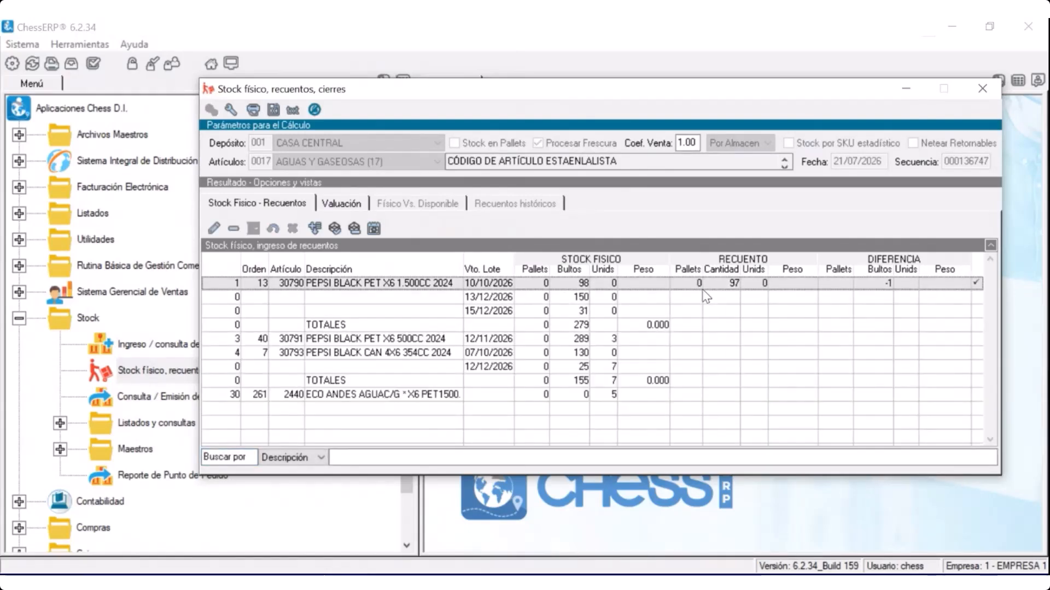
Enter a physical count of 151 for article 30790's lot expiring 13/12/2026, and reselect the article's first lot
click(730, 296)
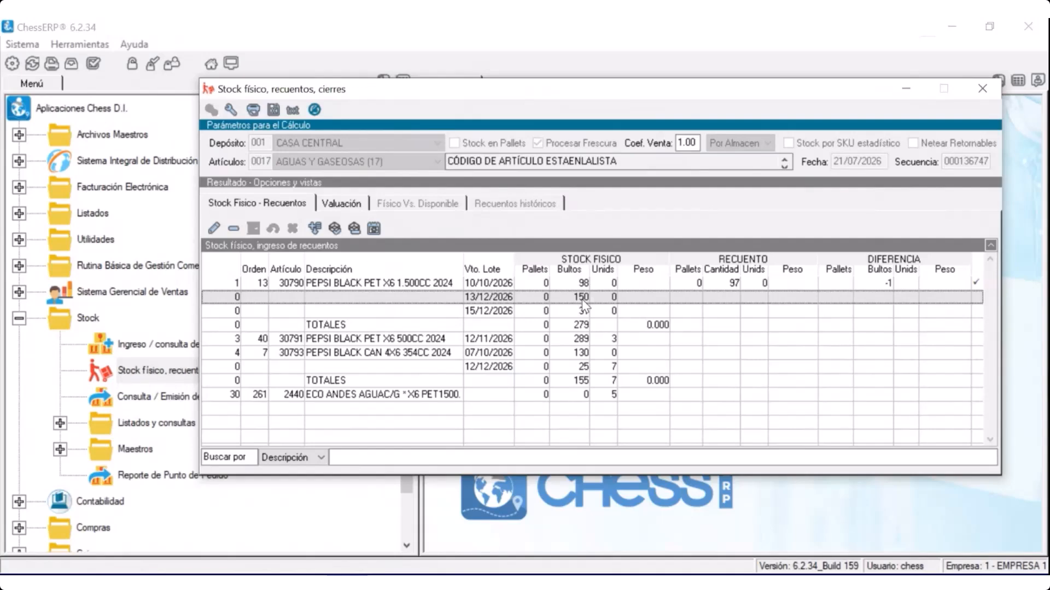
click(721, 298)
text(151)
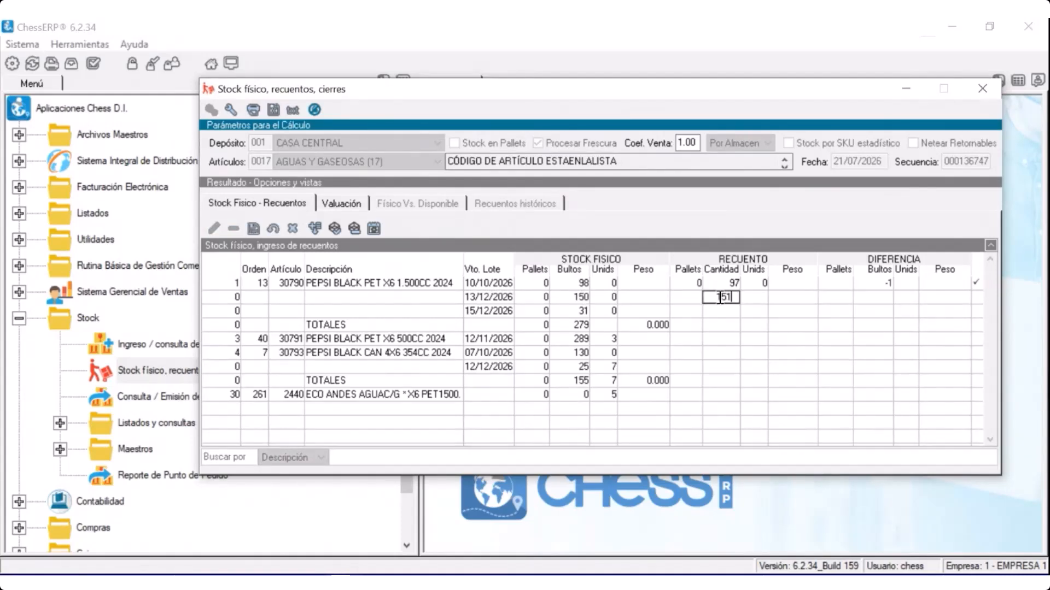
key(Tab)
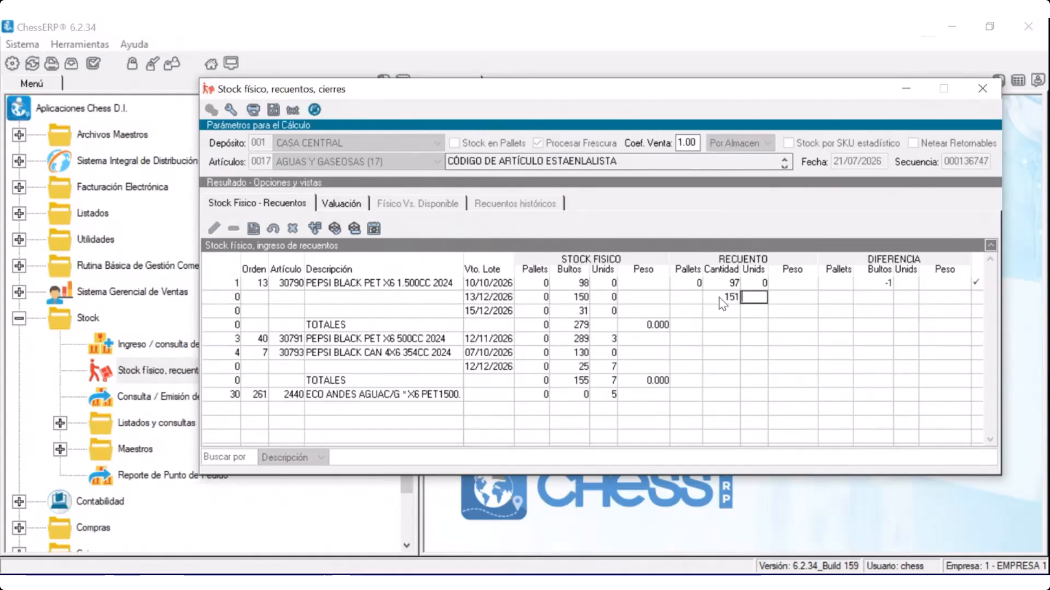
key(Return)
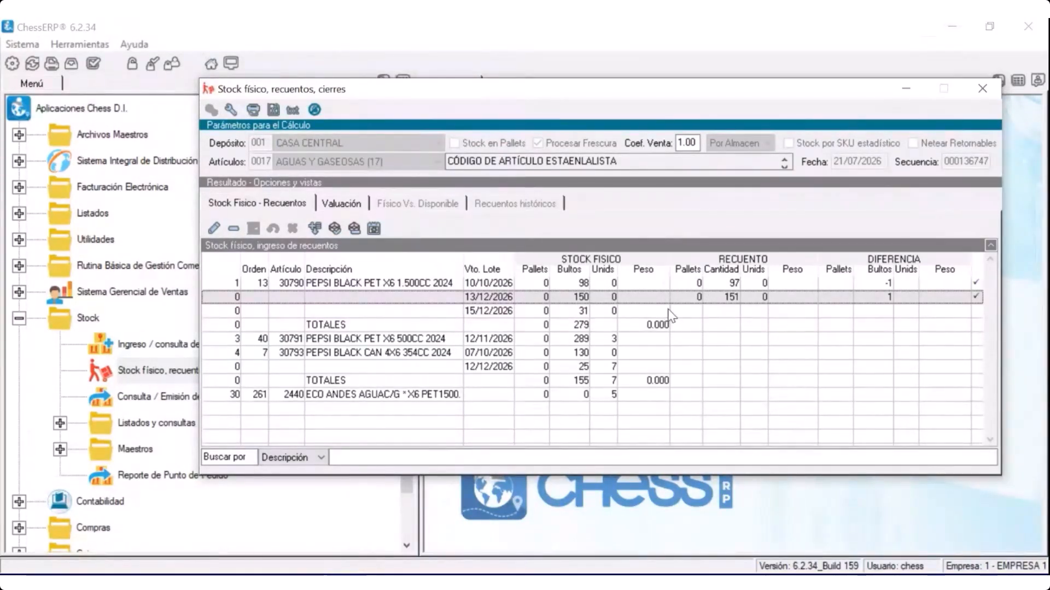
click(486, 284)
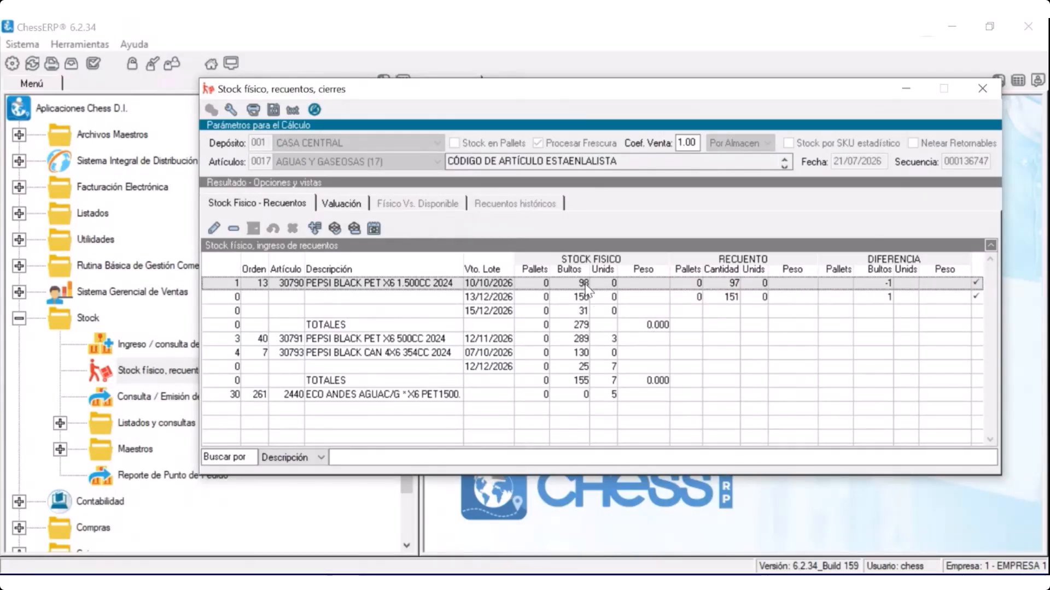
Set the physical count of article 30790's lot expiring 10/10/2026 to 0, and select the lot expiring 13/12/2026
click(720, 284)
text(10)
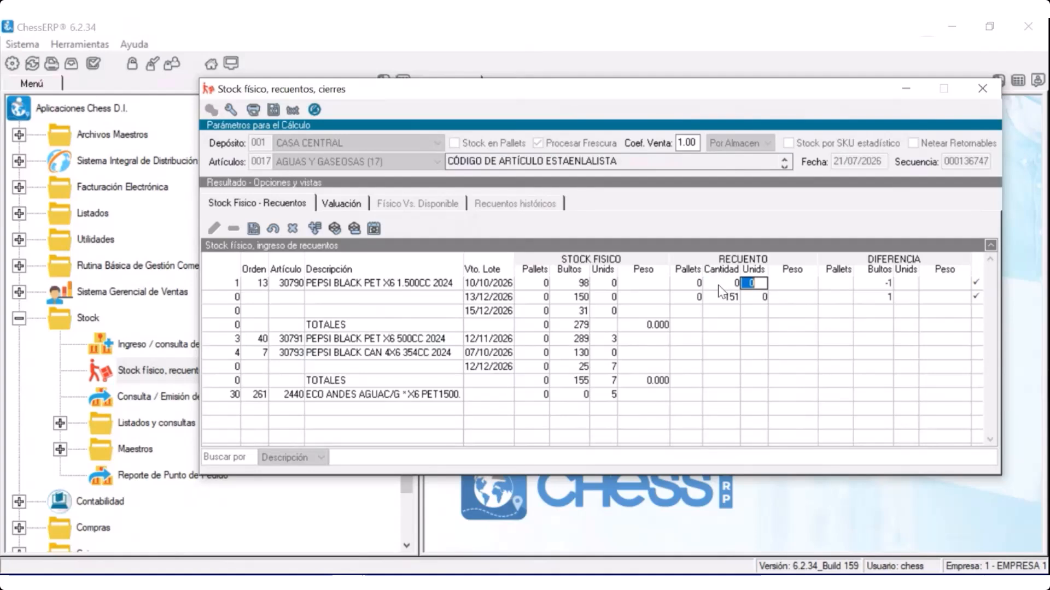
key(Return)
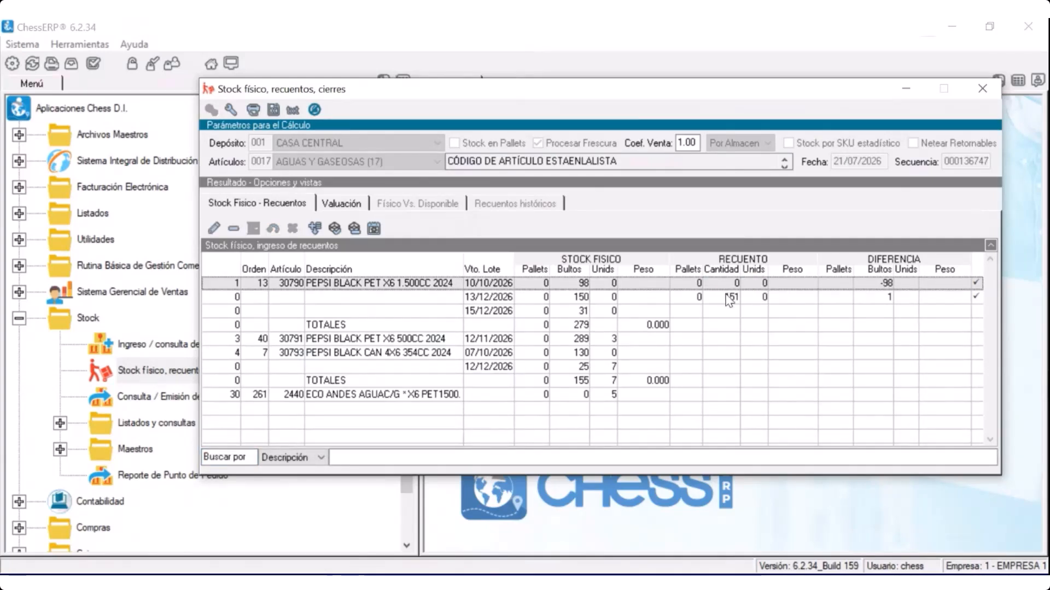
click(731, 297)
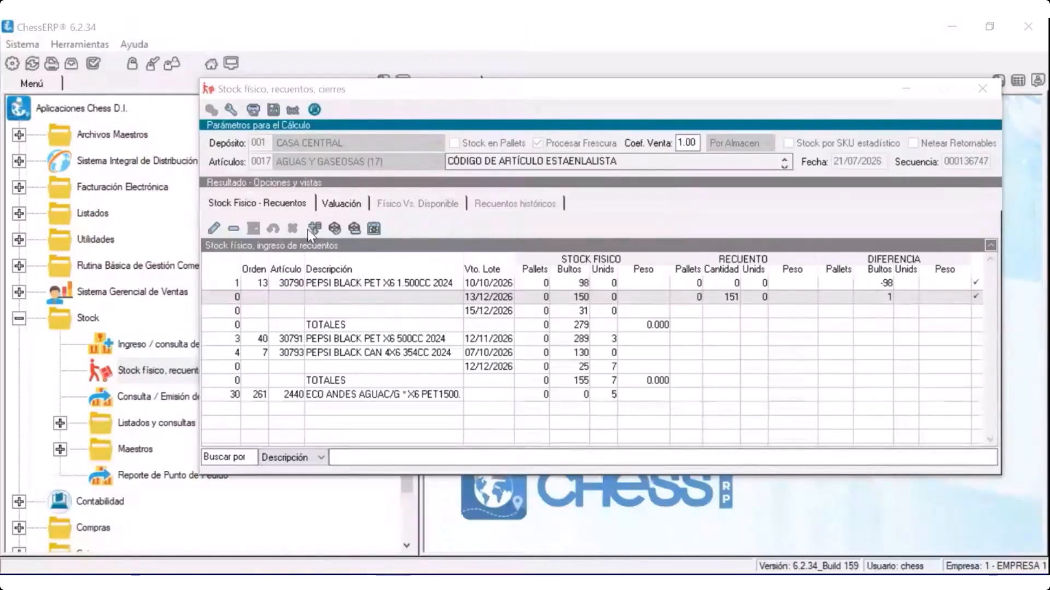
Start adding a stock count lot for article 30790, with the Lote de recuento dialog moved clear of the count rows
click(399, 231)
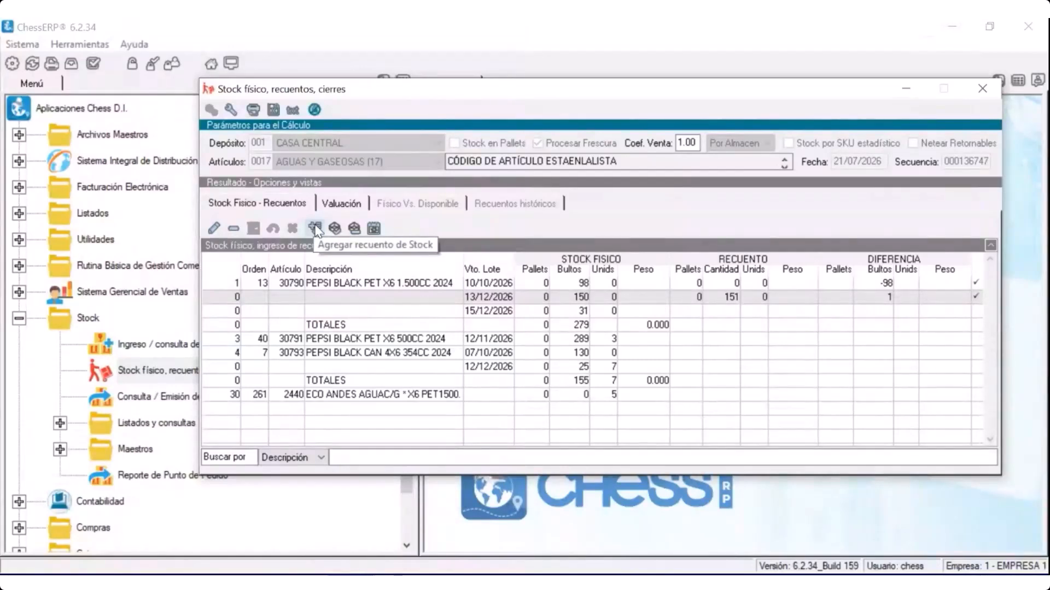
click(315, 229)
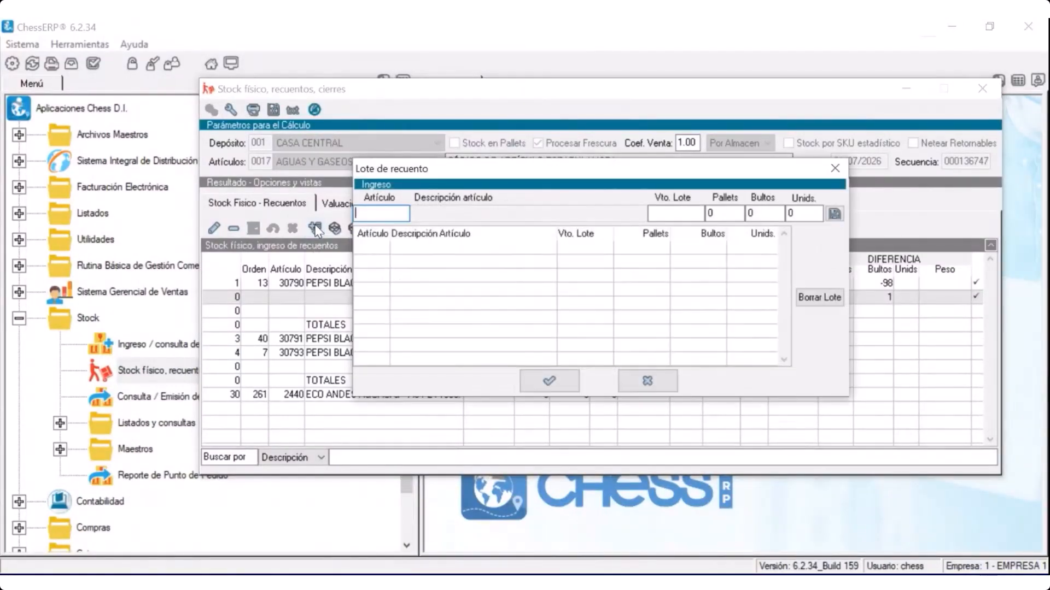
drag(448, 166, 546, 69)
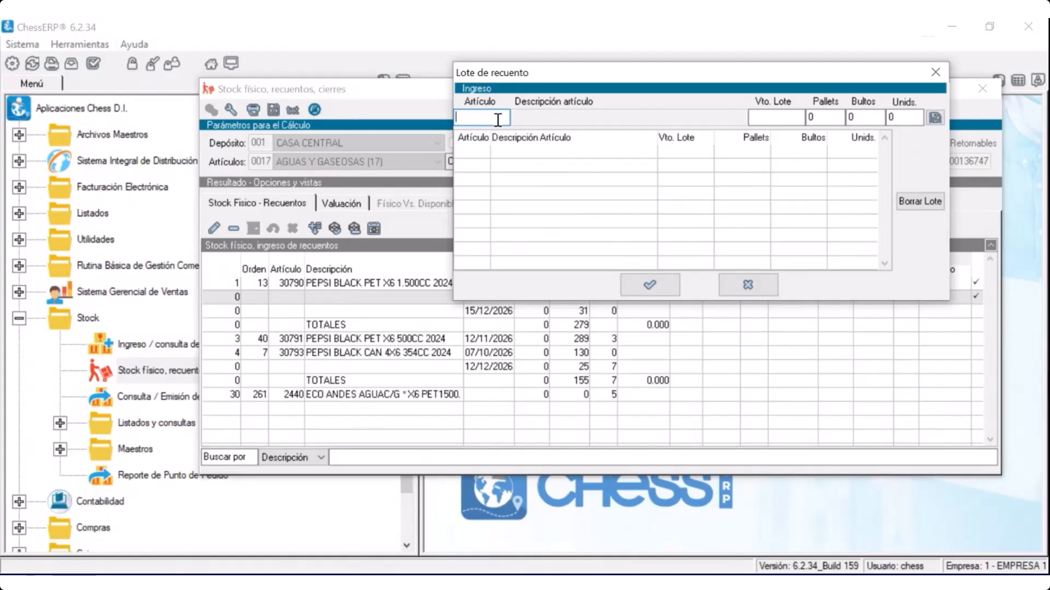
text(30790)
key(Tab)
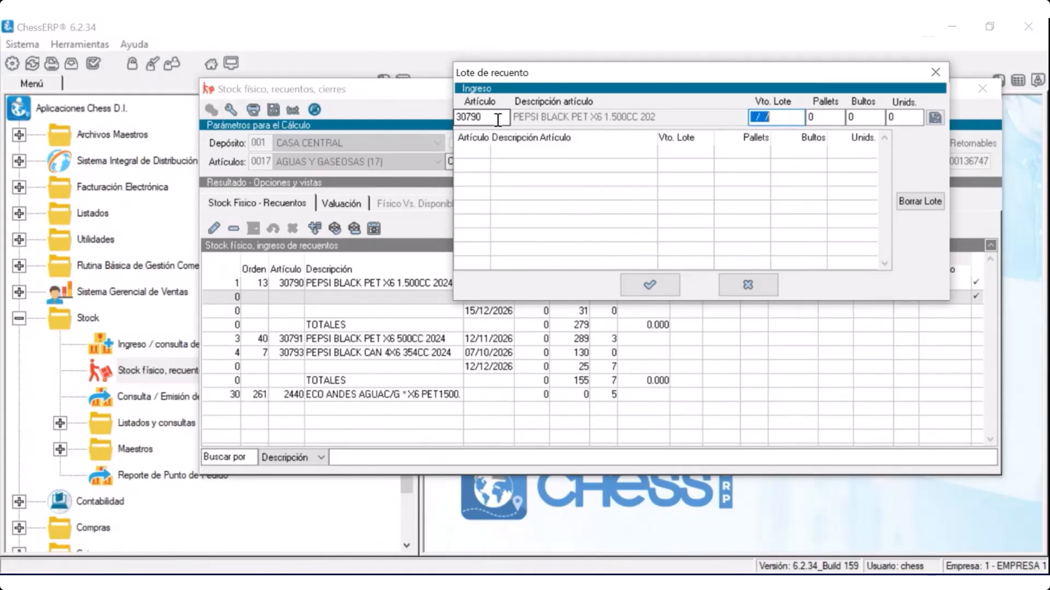
Add the count lot with expiry date 16/12/2026 and 6 bultos, confirm it, and select its row in the count
text(16/12/202)
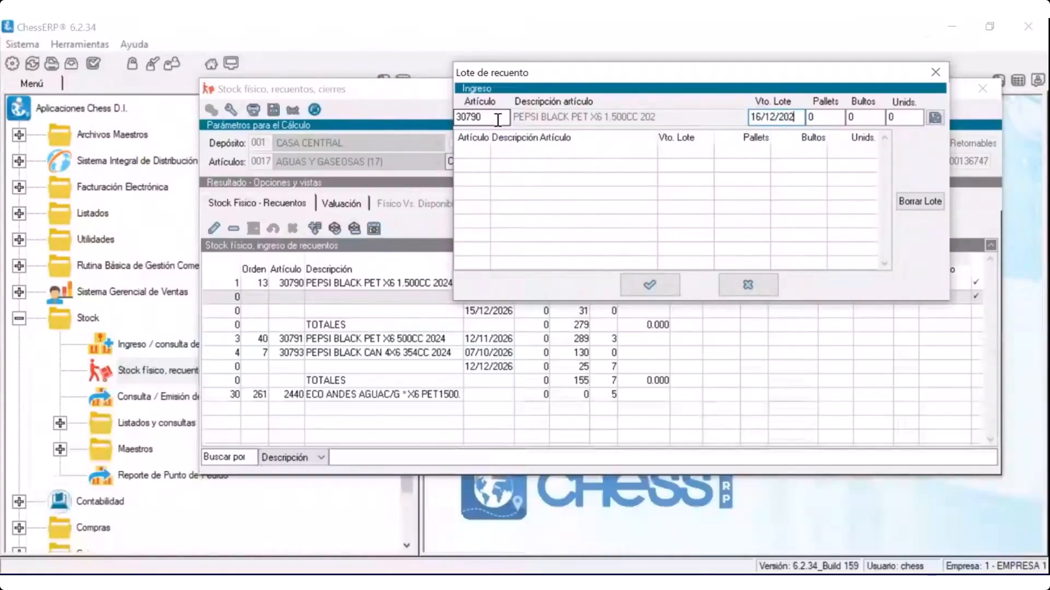
text(6)
key(Tab)
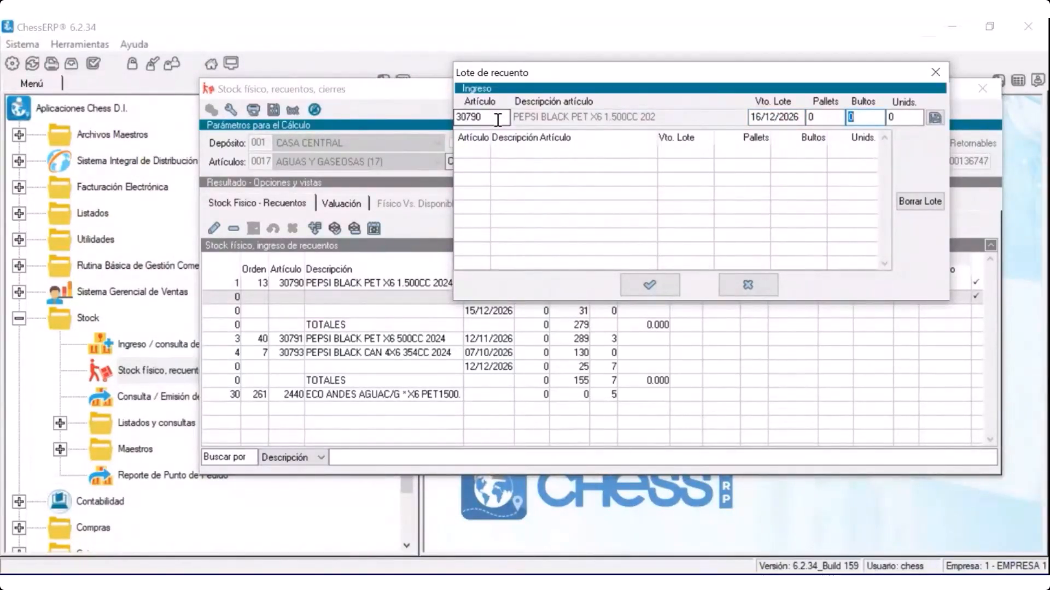
text(6)
key(Tab)
key(Return)
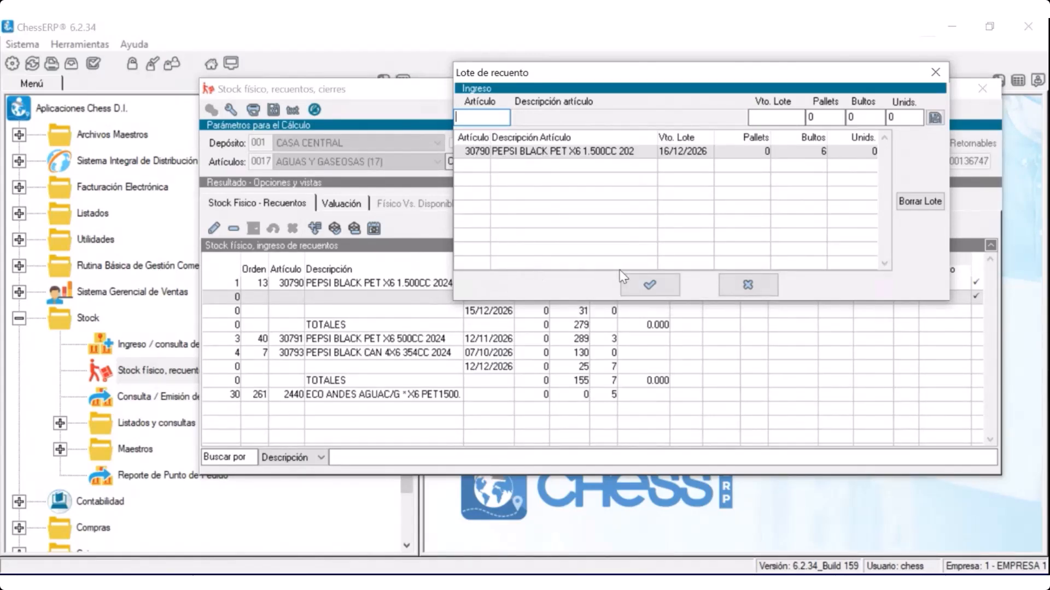
click(656, 288)
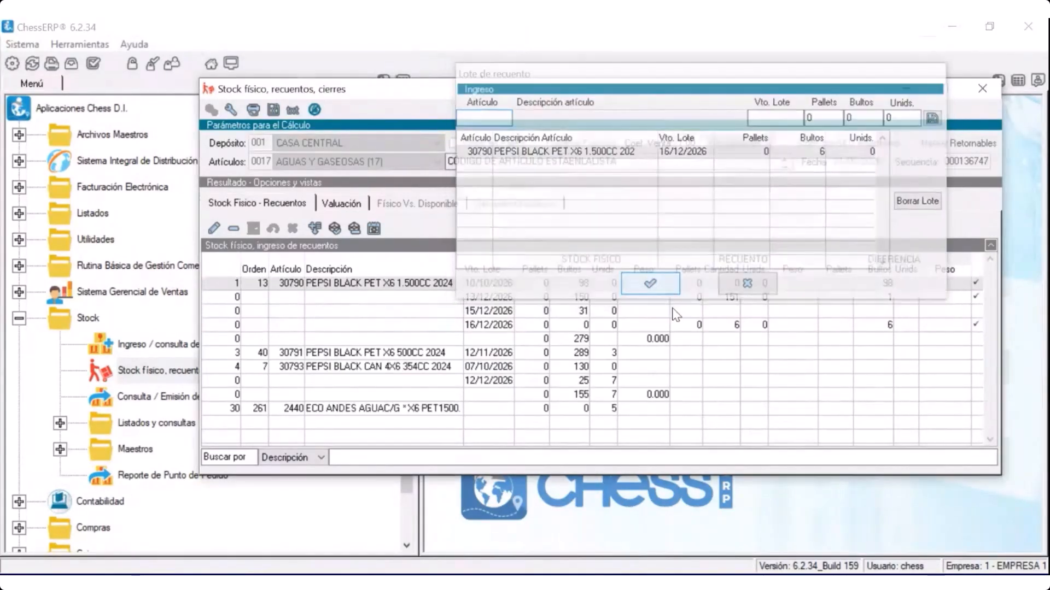
click(502, 326)
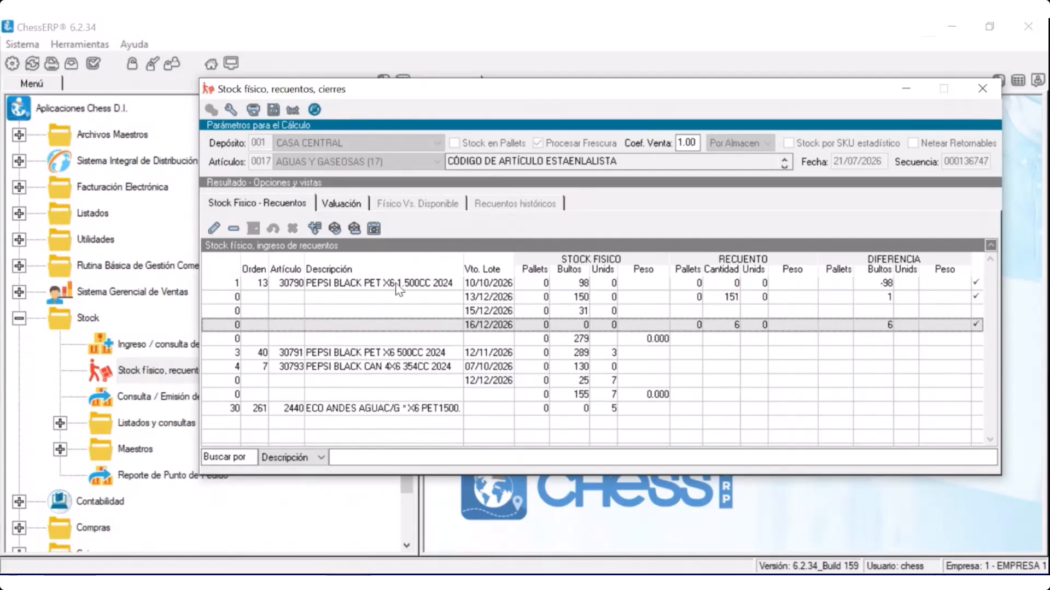
Review the surplus and shortage adjustment movements proposed from the count differences against the lot rows, and cancel without generating them
click(353, 231)
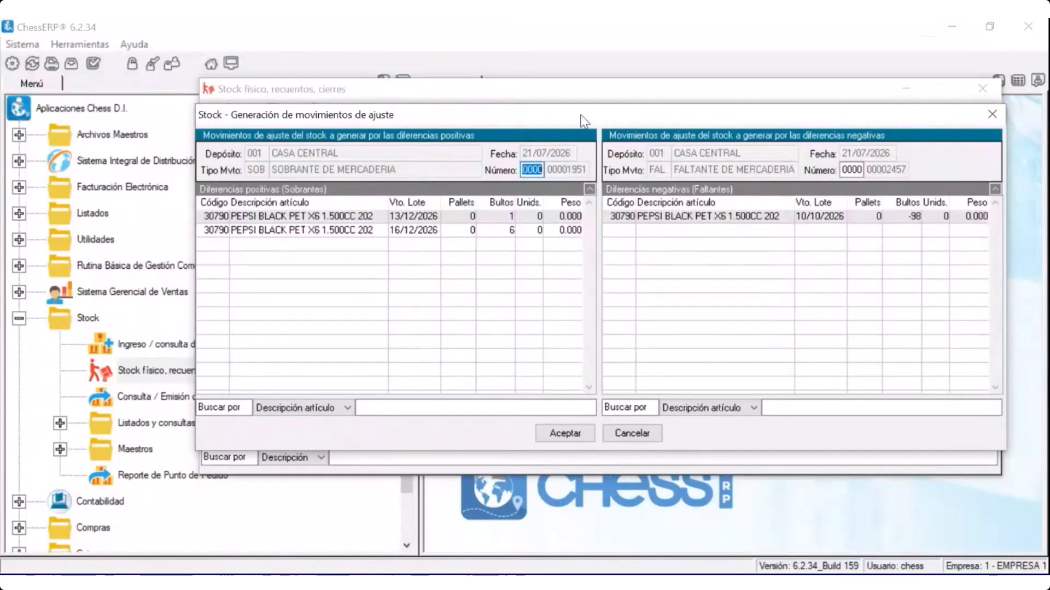
drag(584, 121, 553, 305)
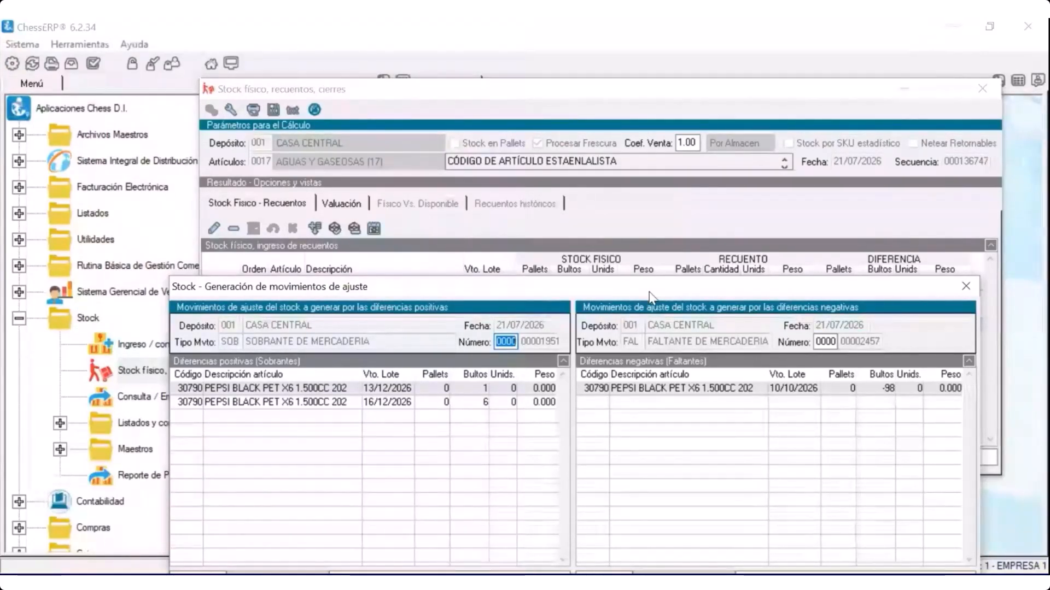
drag(651, 298, 648, 361)
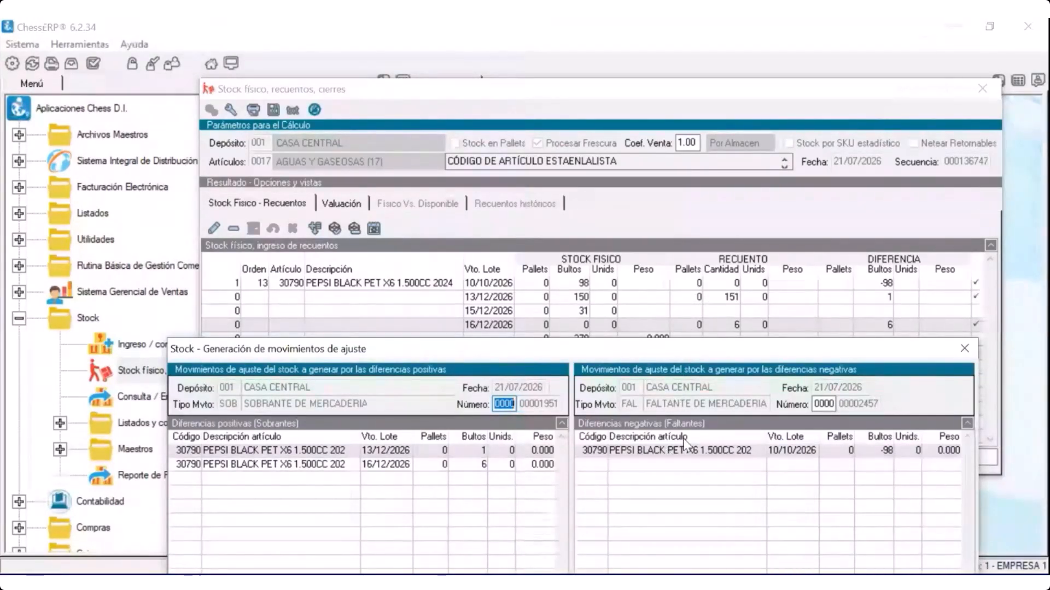
drag(655, 355, 653, 141)
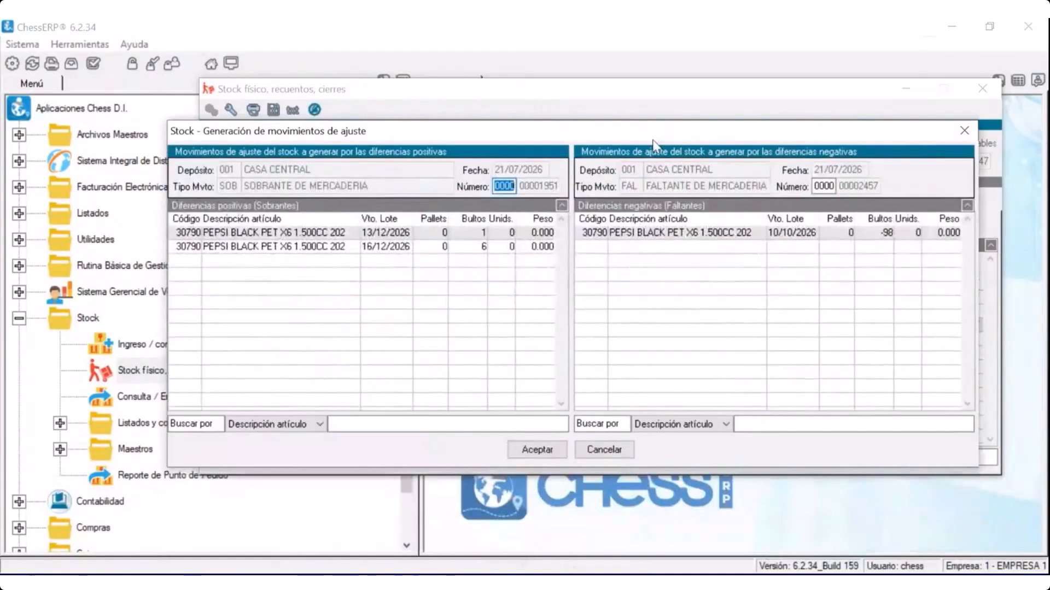
click(605, 452)
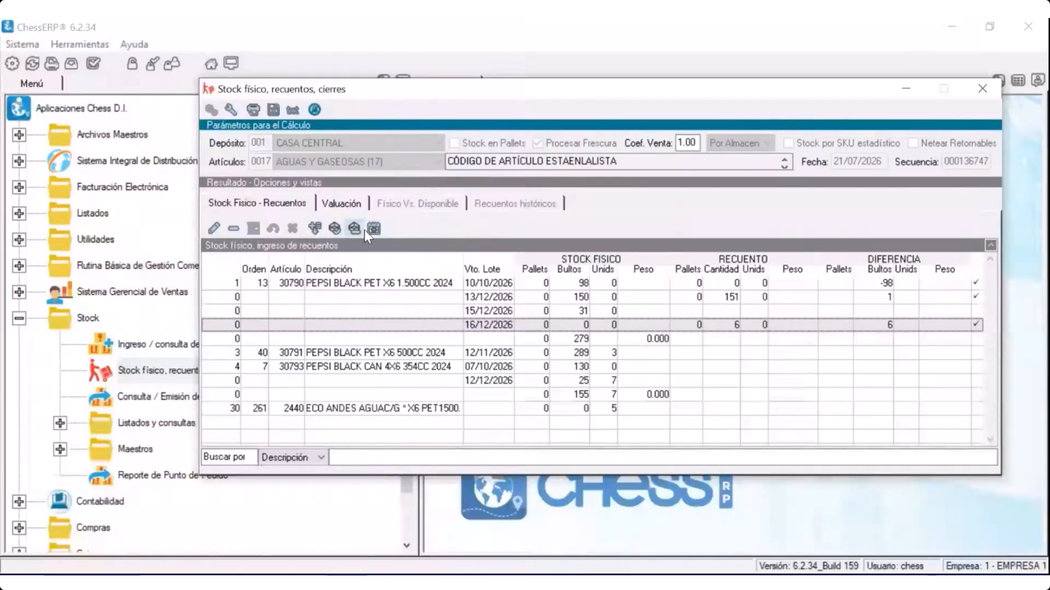
Adjust the expiry date of article 30790's lot expiring 15/12/2026 to 26/07/2026 and accept the adjustment
click(489, 310)
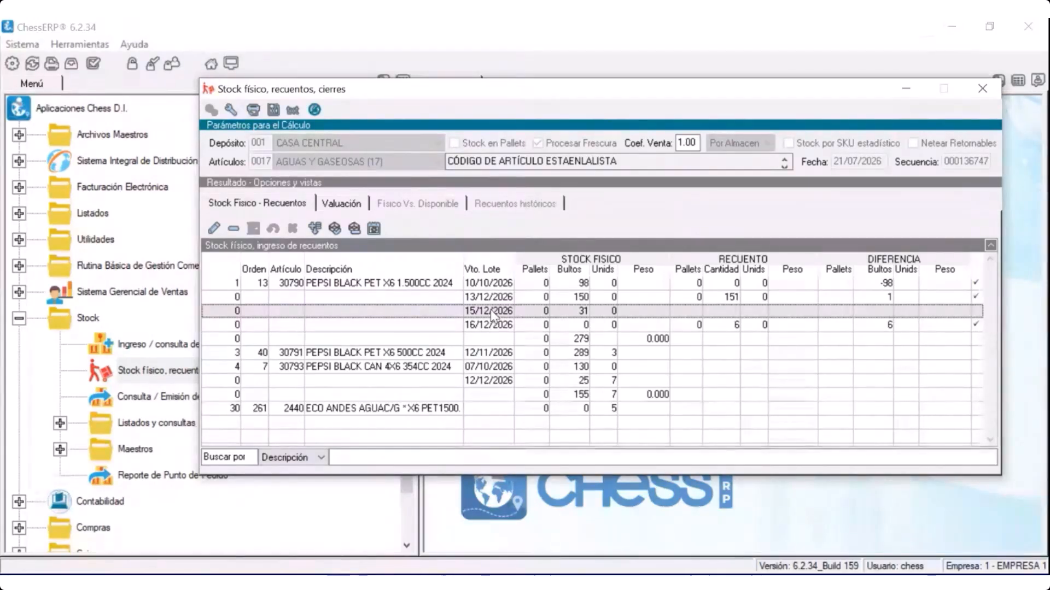
click(379, 230)
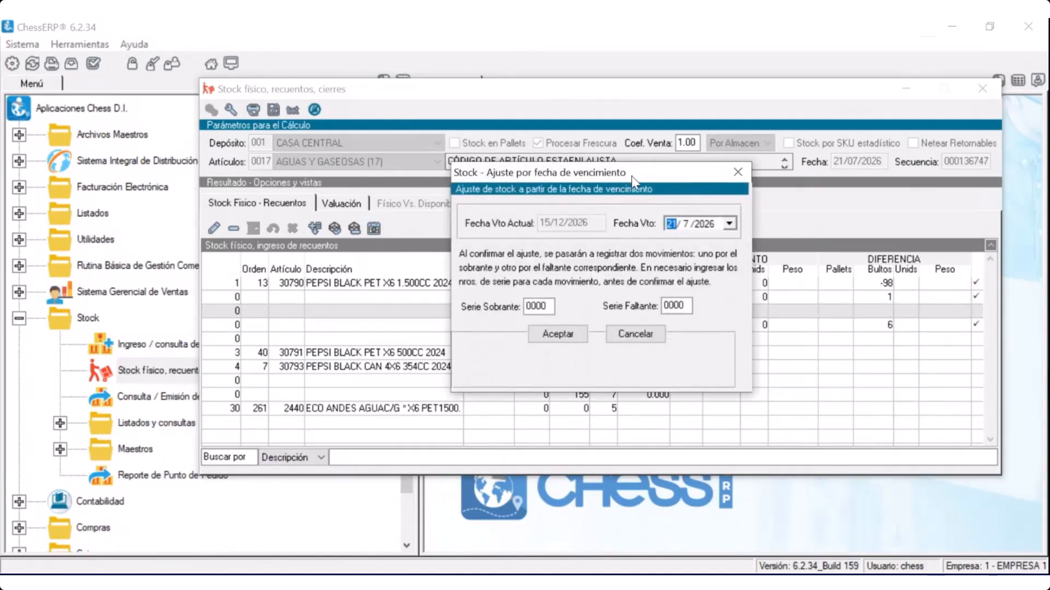
drag(631, 176, 615, 108)
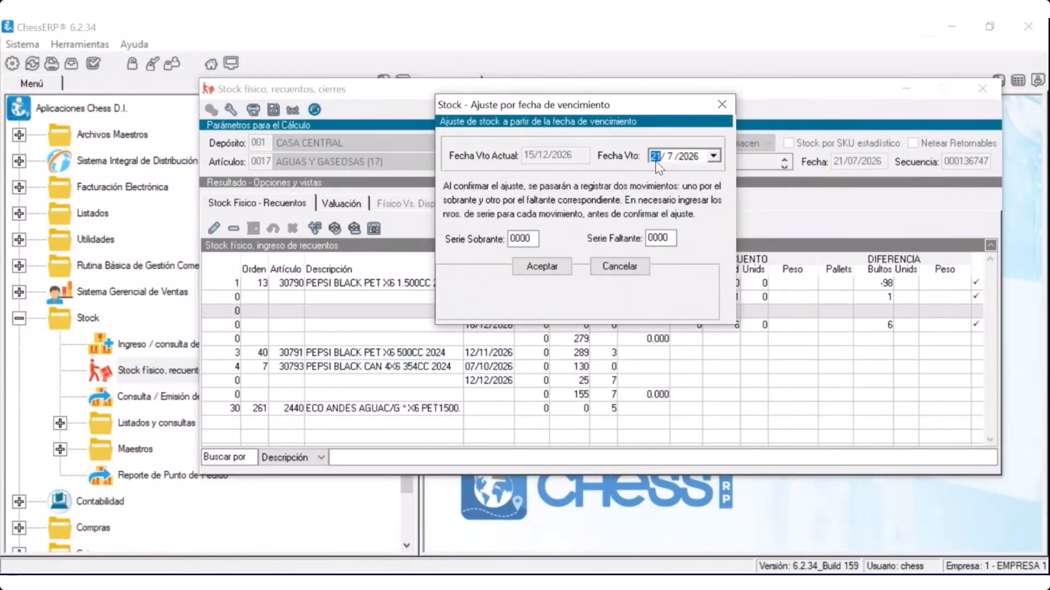
text(26)
click(538, 268)
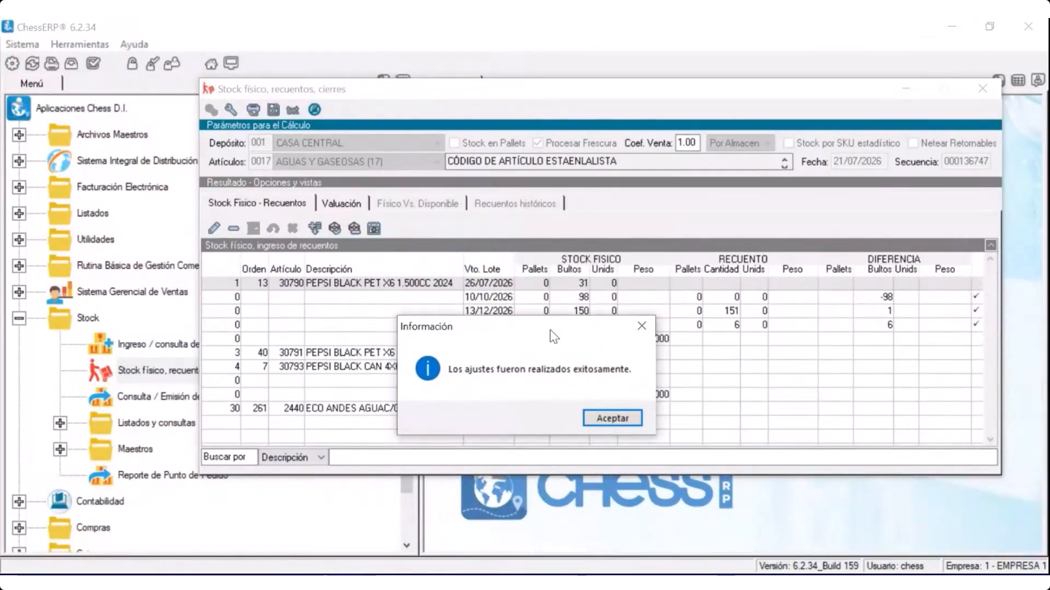
click(612, 419)
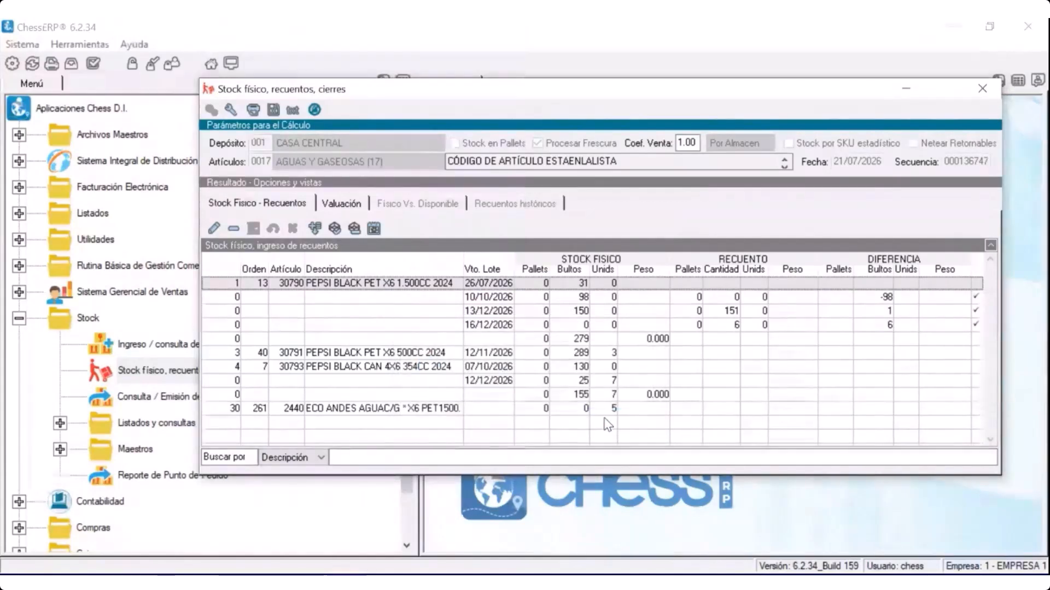